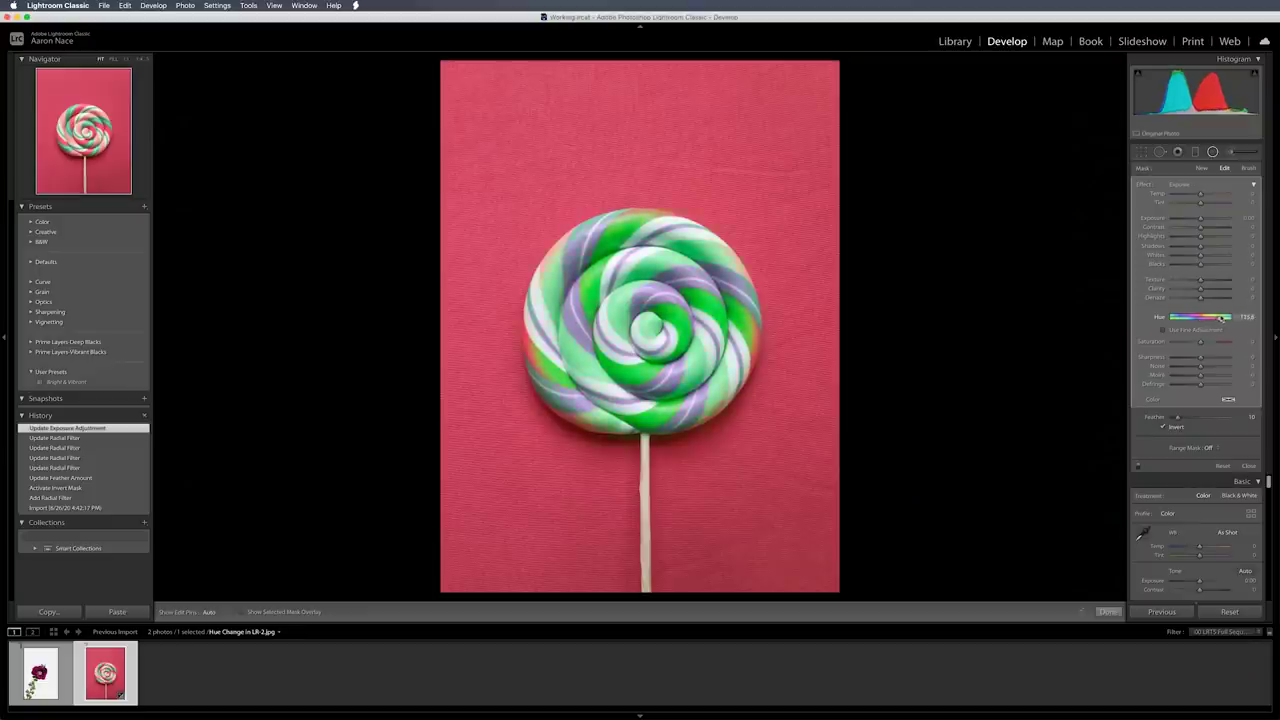
Try a different hue for the candy inside the radial filter
{"action": "left_click_drag", "start_coordinate": [1237, 316], "coordinate": [1216, 316]}
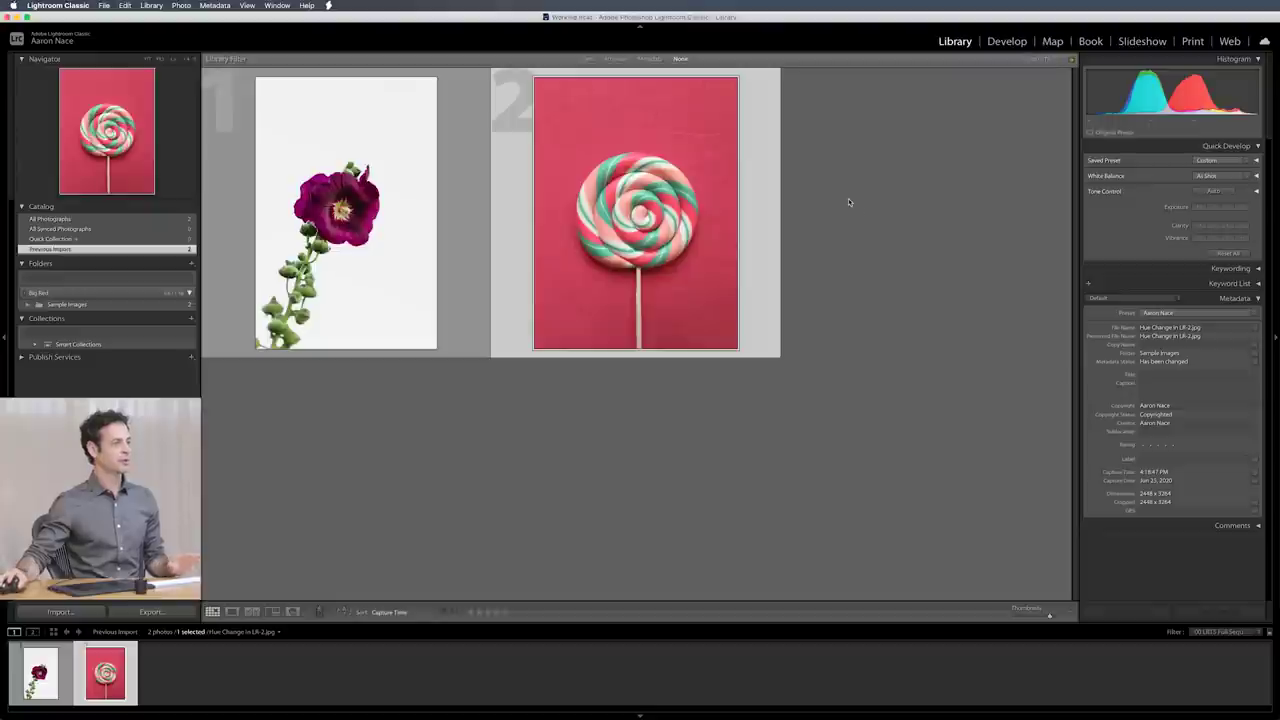
Open the lollipop photo for developing and draw a radial filter from the candy's centre out to just beyond its rim
{"action": "left_click", "coordinate": [809, 250]}
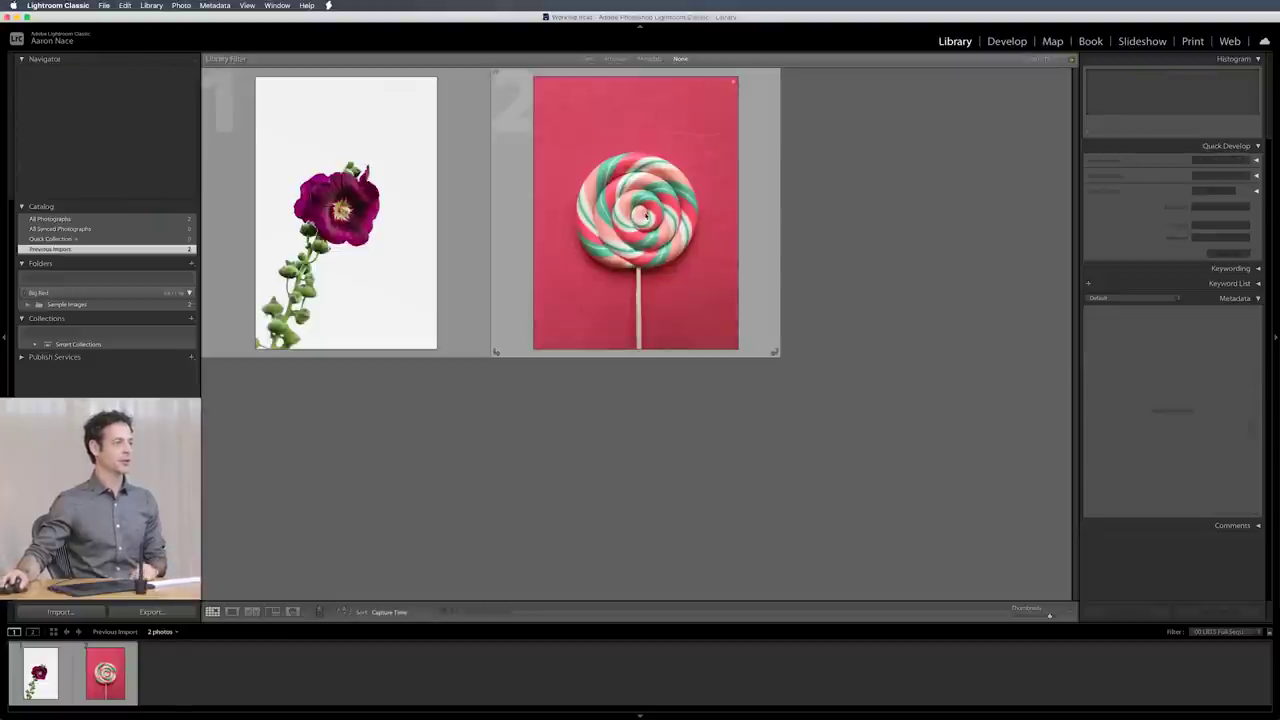
{"action": "double_click", "coordinate": [647, 216]}
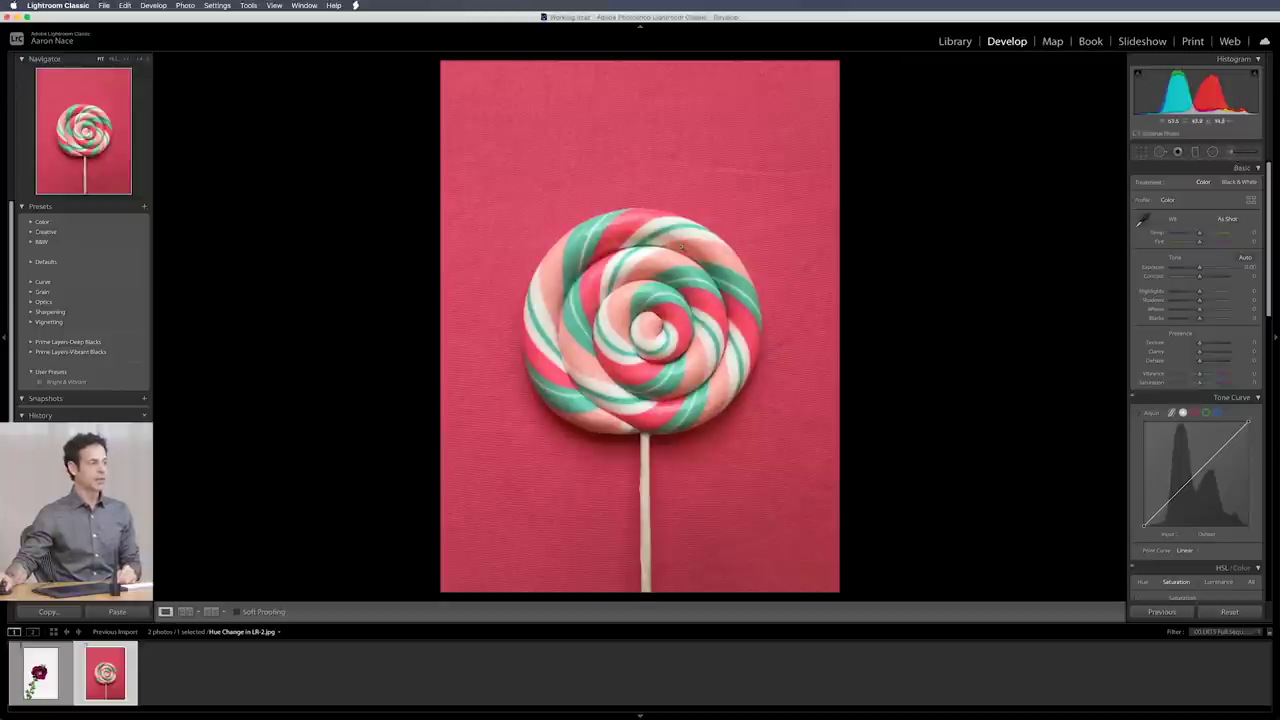
{"action": "left_click", "coordinate": [1212, 153]}
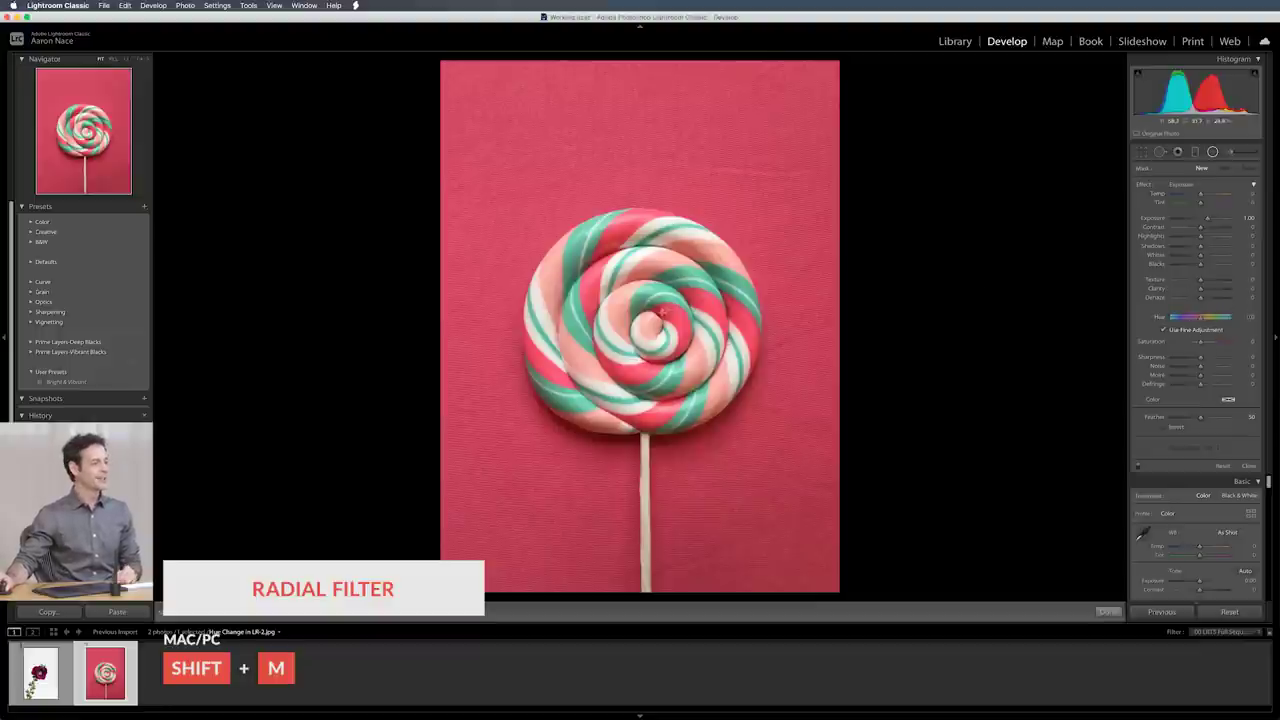
{"action": "left_click_drag", "start_coordinate": [642, 316], "coordinate": [765, 437]}
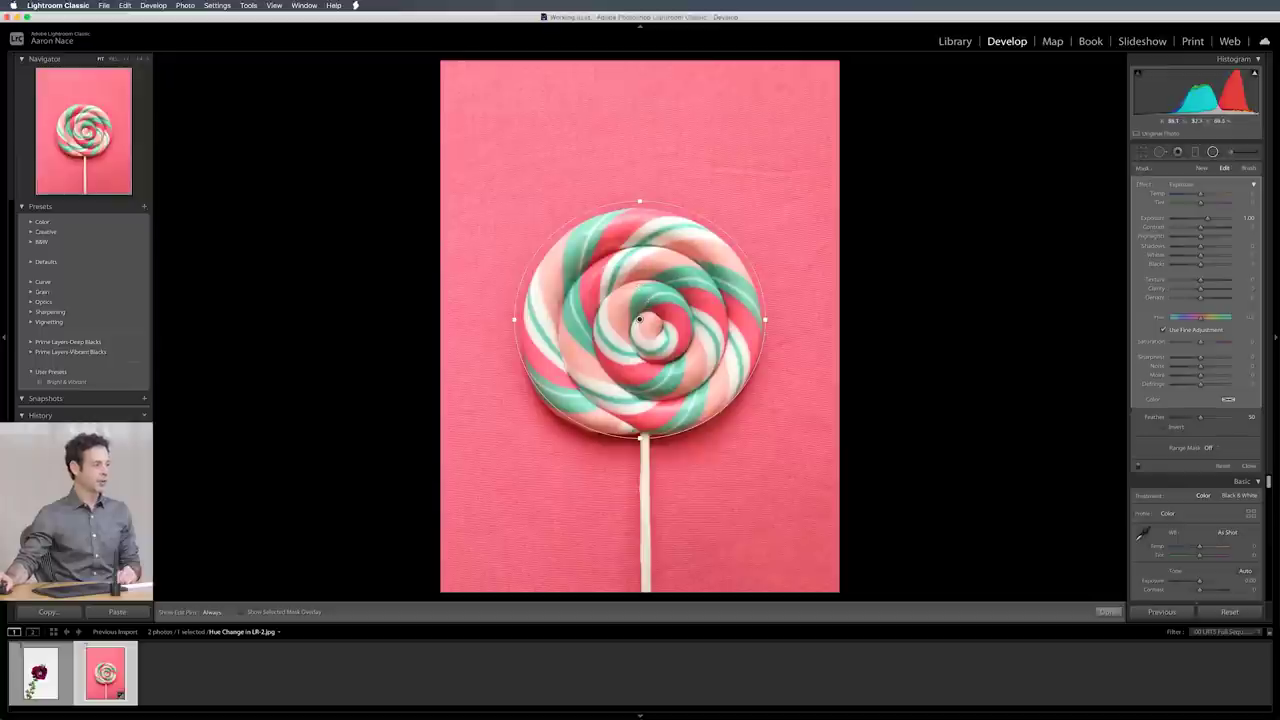
Set the edit pins to show on Auto and turn on the selected mask overlay
{"action": "left_click", "coordinate": [210, 612]}
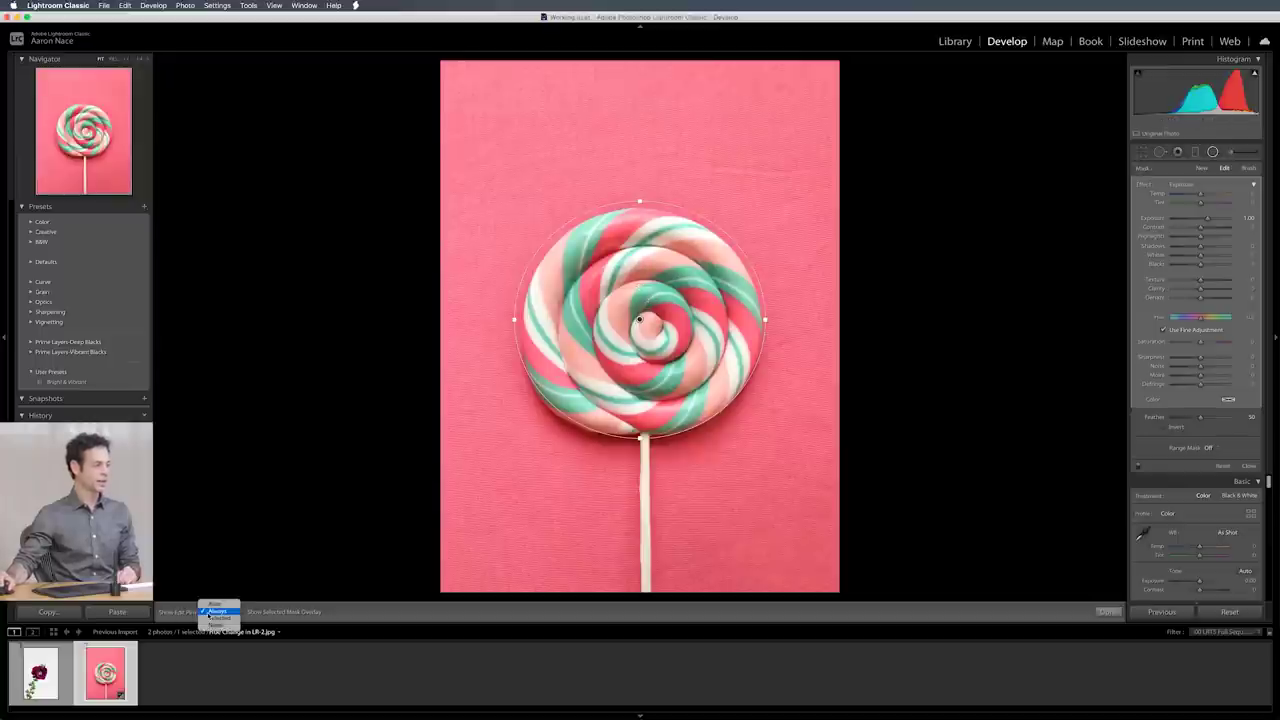
{"action": "left_click", "coordinate": [213, 605]}
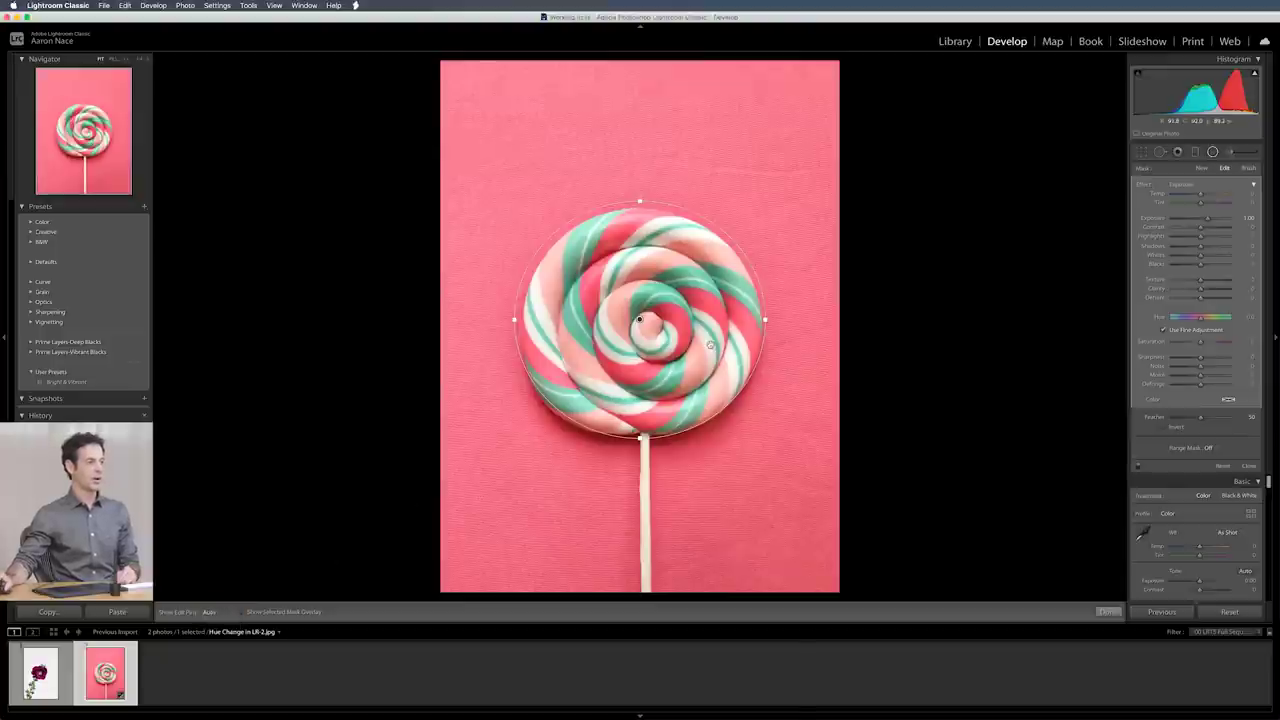
{"action": "left_click", "coordinate": [264, 616]}
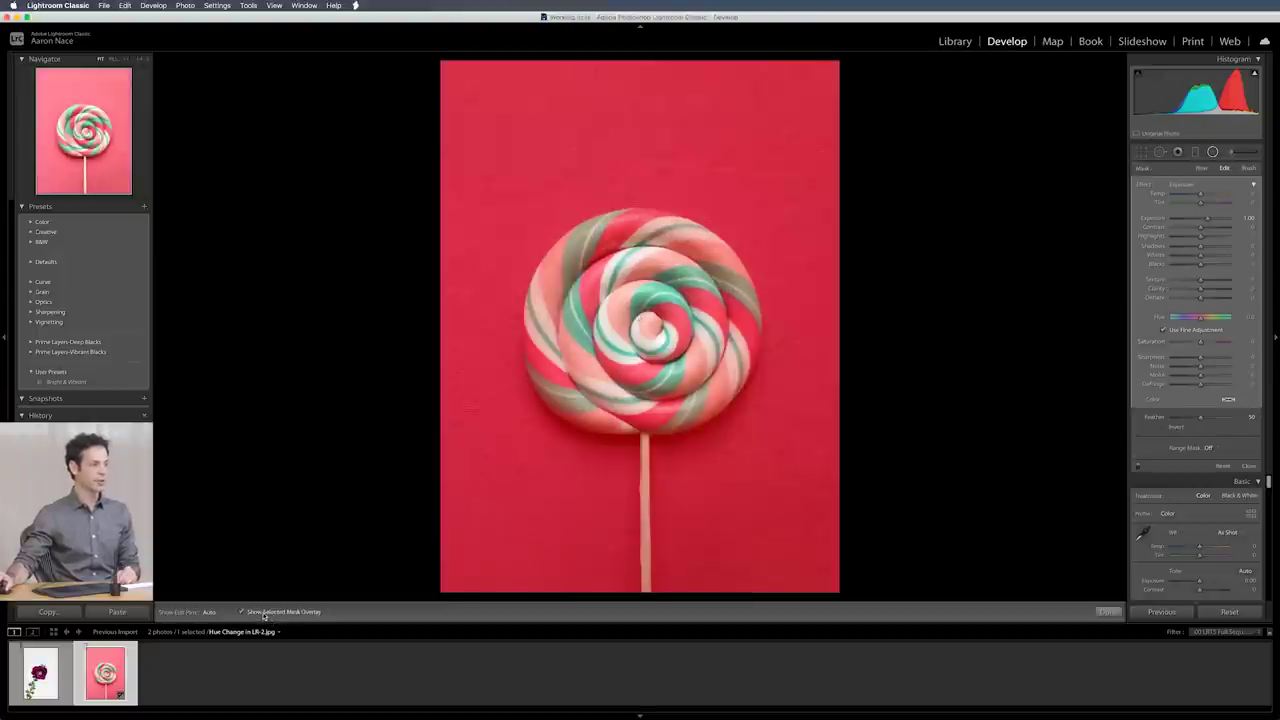
{"action": "left_click", "coordinate": [264, 616]}
{"action": "left_click", "coordinate": [264, 616]}
{"action": "left_click", "coordinate": [264, 616]}
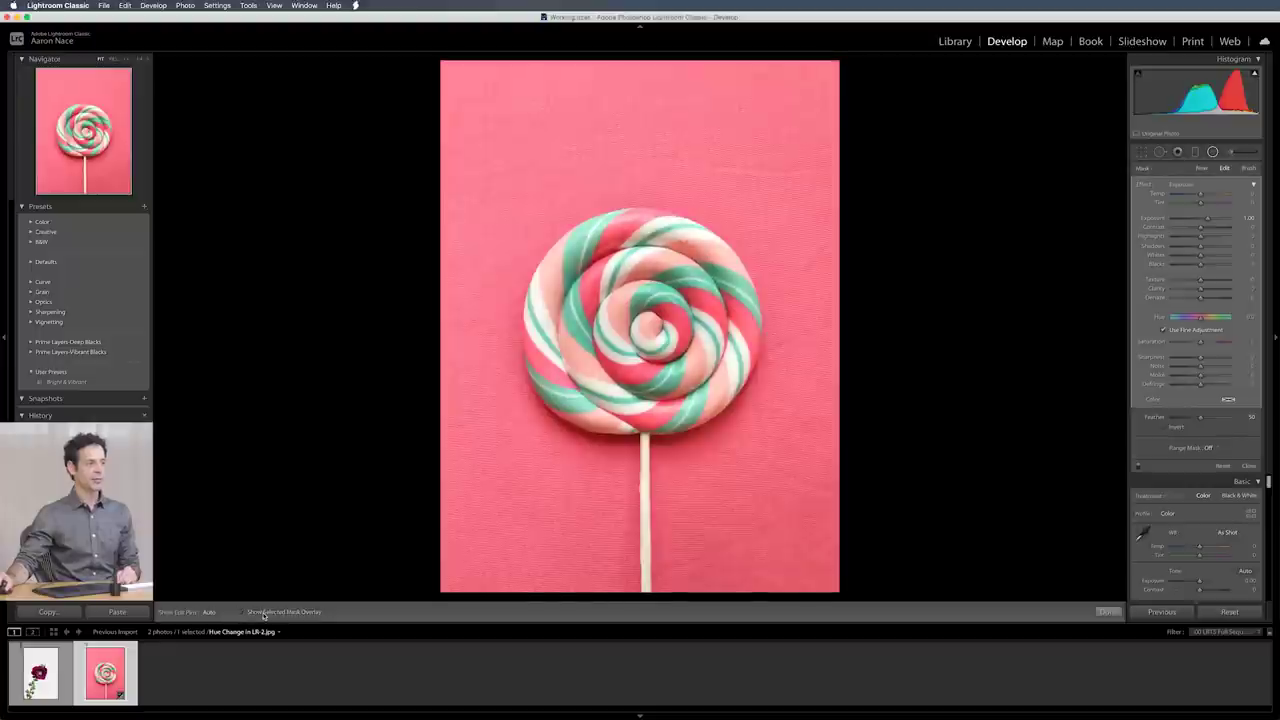
{"action": "left_click", "coordinate": [264, 616]}
{"action": "left_click", "coordinate": [264, 616]}
{"action": "left_click", "coordinate": [264, 616]}
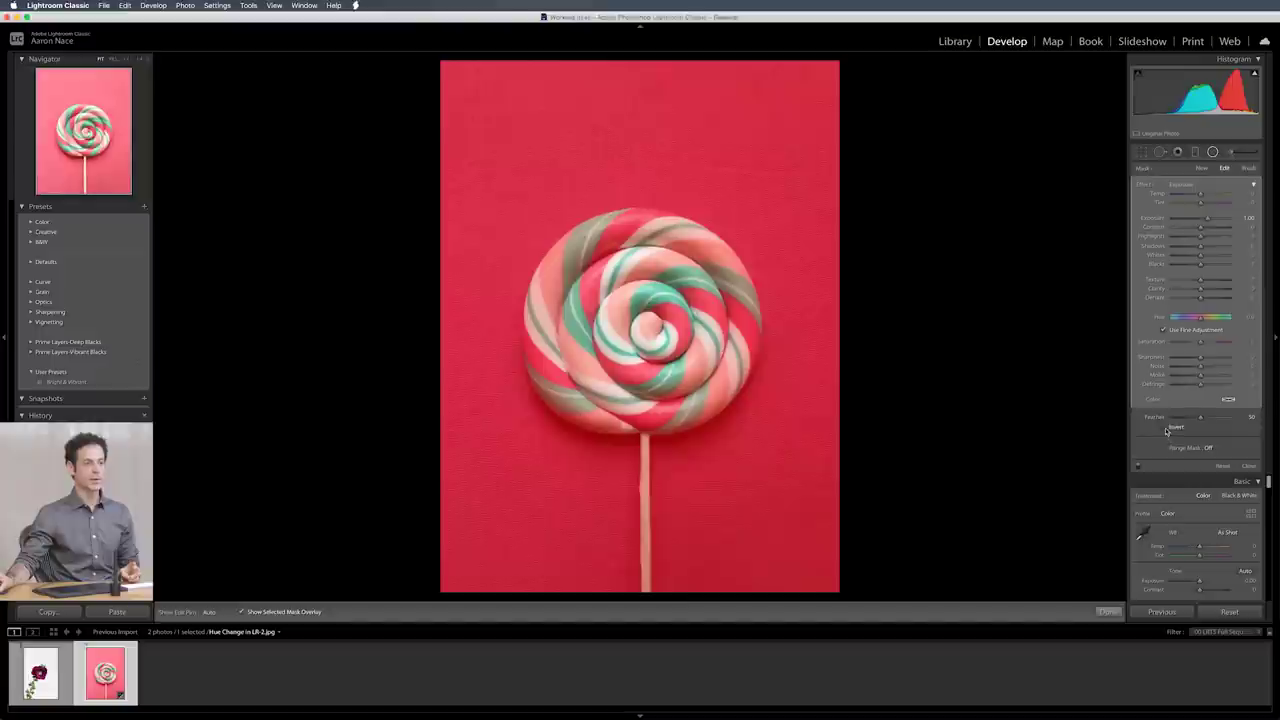
Invert the radial filter so it affects the candy, and lower its feather for a narrow, slightly soft edge
{"action": "left_click", "coordinate": [1163, 428]}
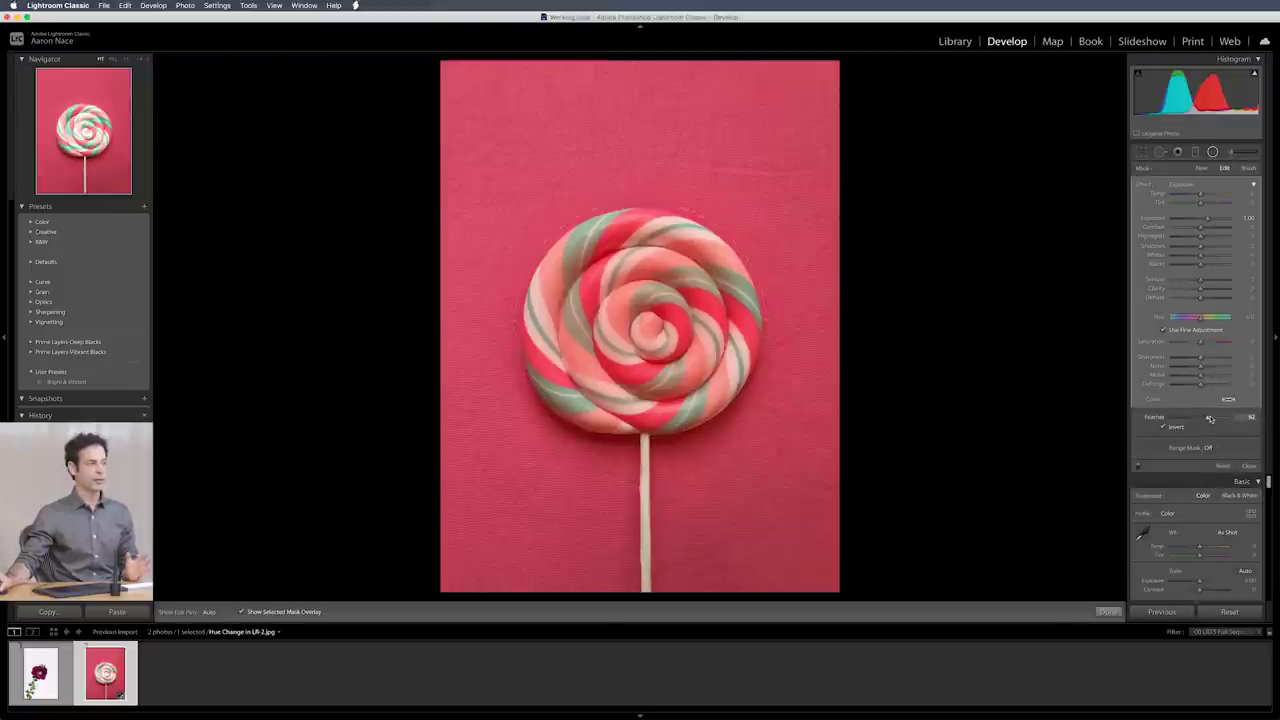
{"action": "left_click_drag", "start_coordinate": [1209, 418], "coordinate": [1133, 415]}
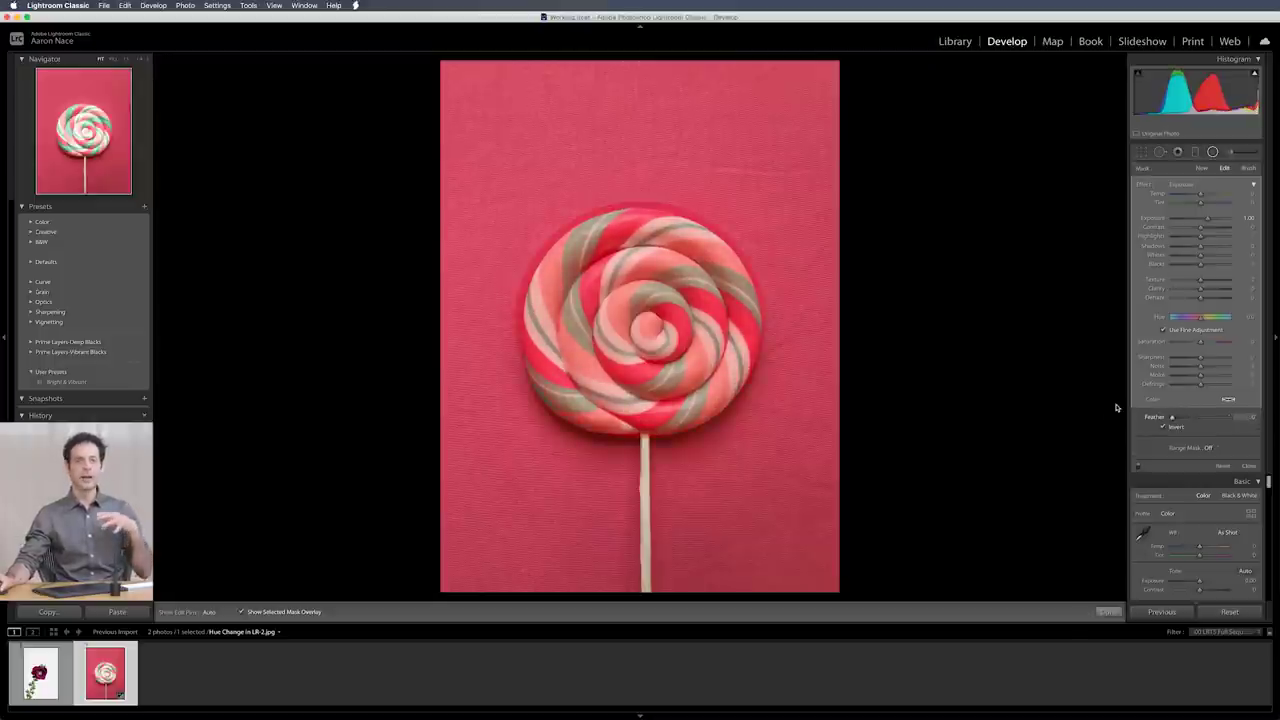
{"action": "mouse_move", "coordinate": [1172, 417]}
{"action": "left_mouse_down"}
{"action": "mouse_move", "coordinate": [1278, 421]}
{"action": "mouse_move", "coordinate": [1156, 420]}
{"action": "mouse_move", "coordinate": [1181, 415]}
{"action": "left_mouse_up"}
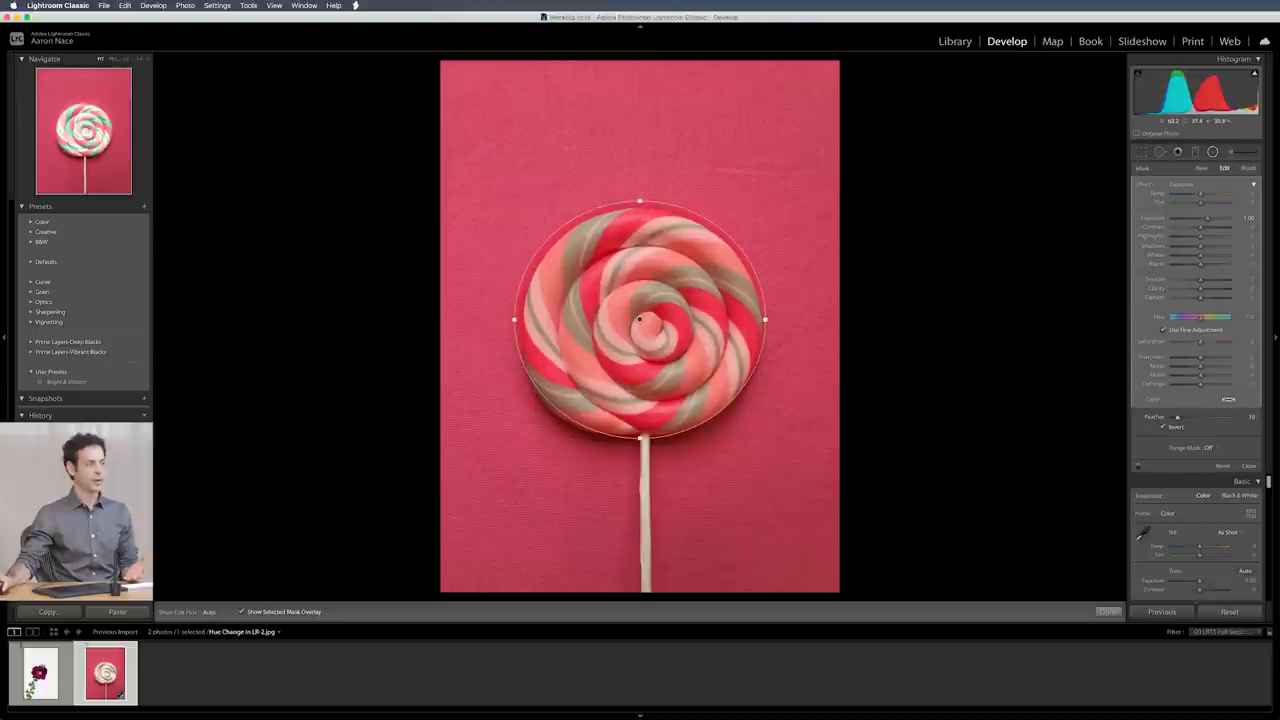
Resize and reposition the radial filter's ellipse so it closely fits the round candy
{"action": "left_click_drag", "start_coordinate": [640, 201], "coordinate": [642, 208]}
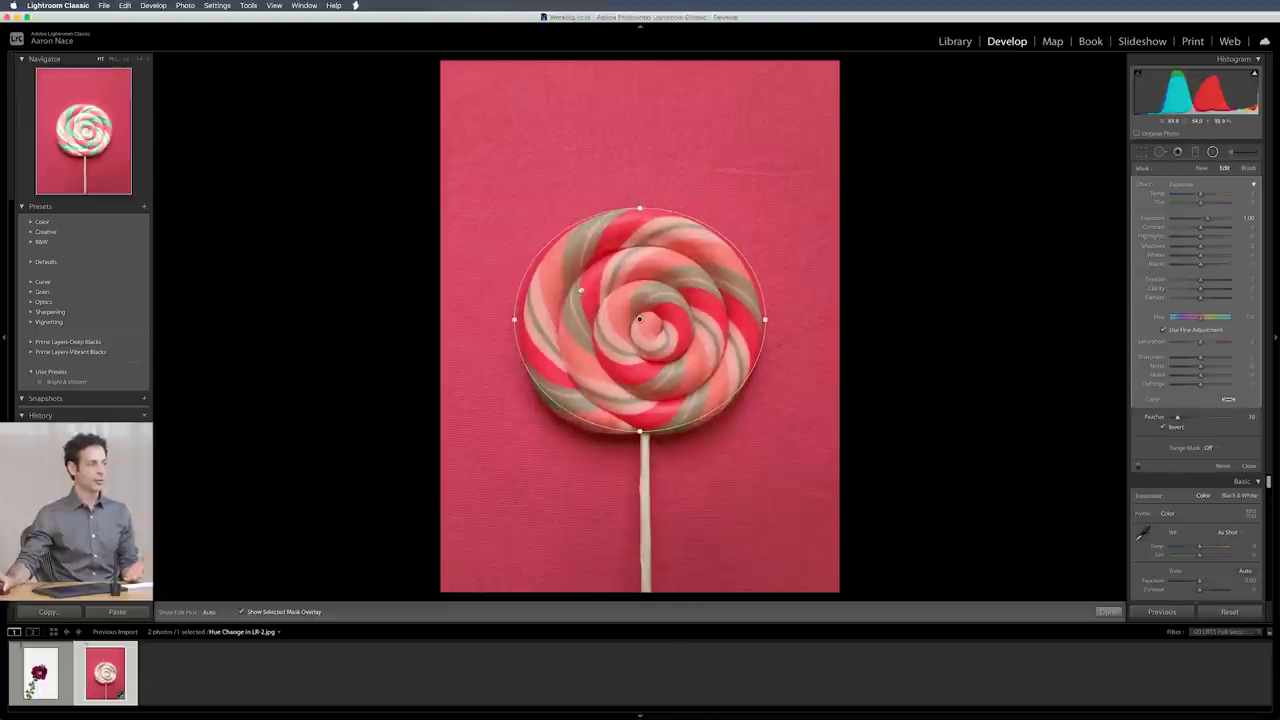
{"action": "left_click_drag", "start_coordinate": [515, 320], "coordinate": [524, 320]}
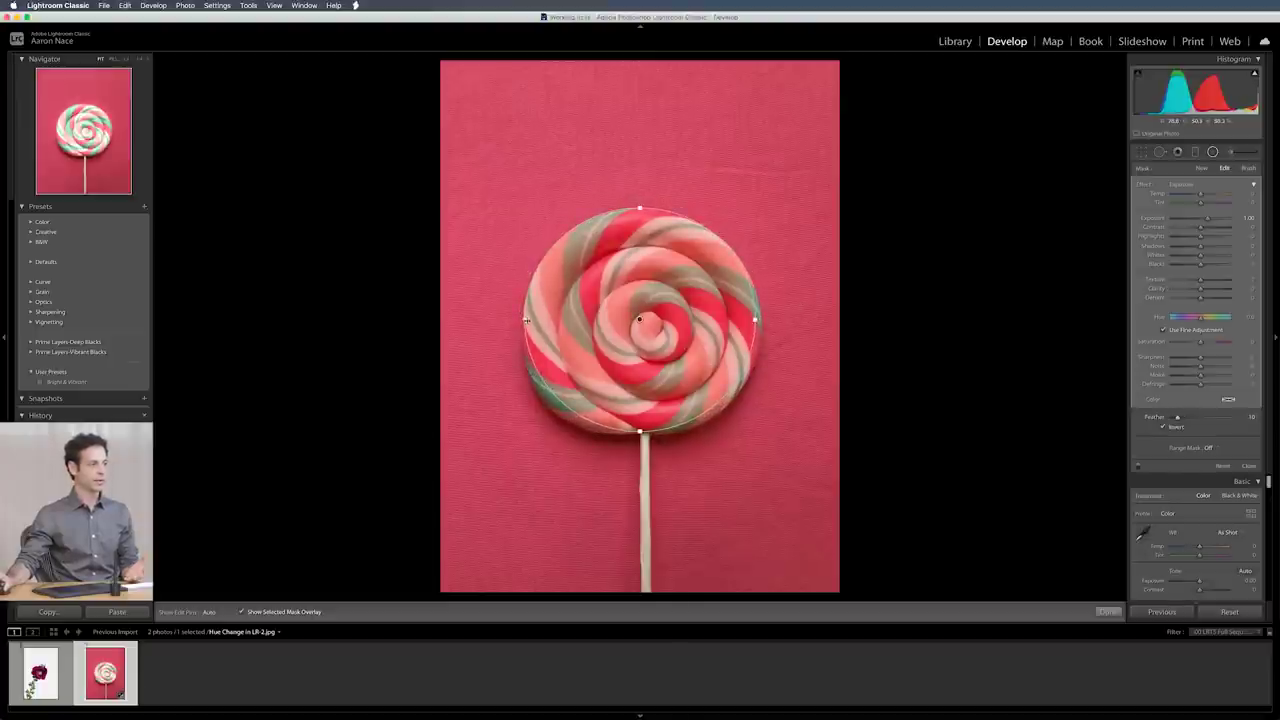
{"action": "left_click_drag", "start_coordinate": [640, 432], "coordinate": [643, 437]}
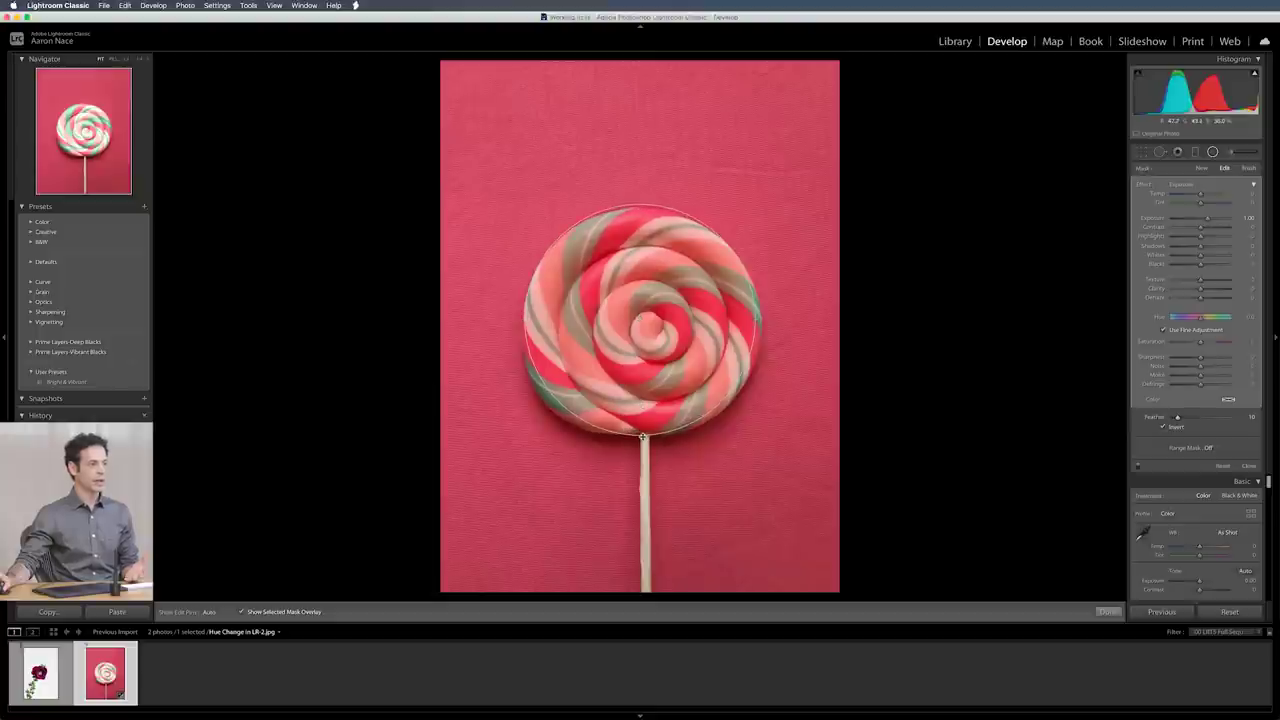
{"action": "left_click_drag", "start_coordinate": [639, 319], "coordinate": [643, 324]}
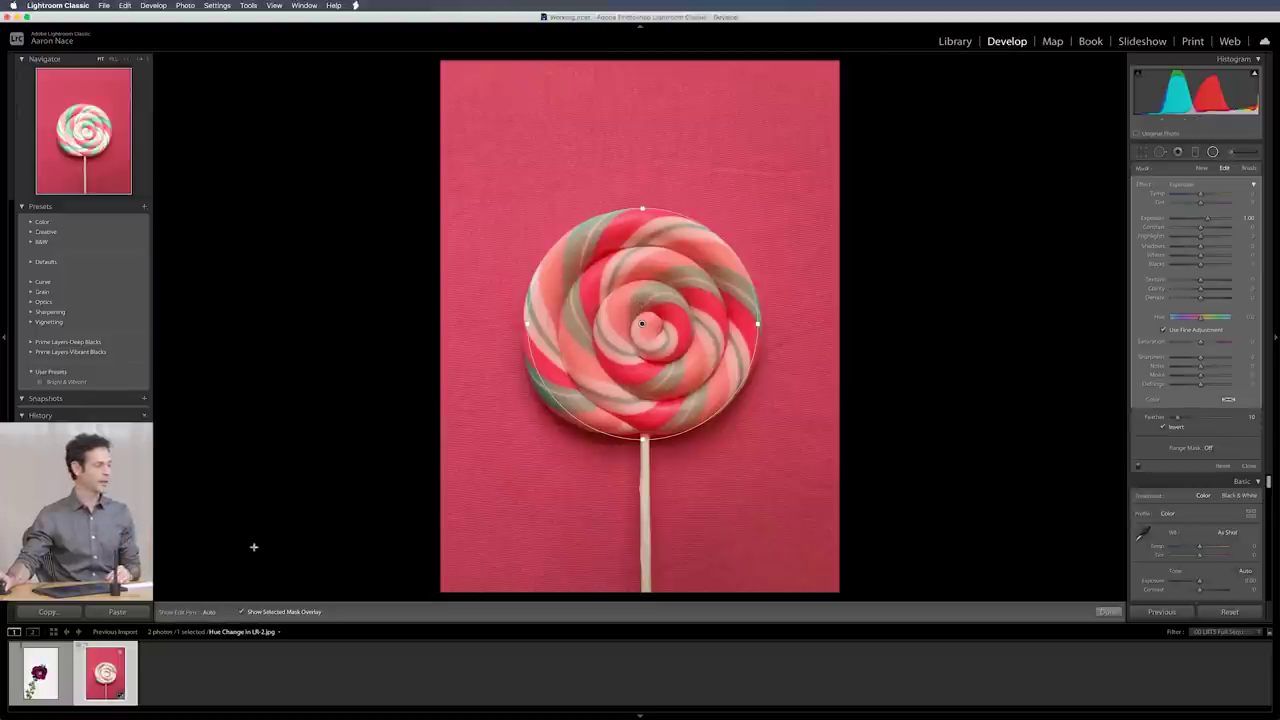
Turn off the mask overlay and set the radial filter's Exposure to 0
{"action": "left_click", "coordinate": [242, 612]}
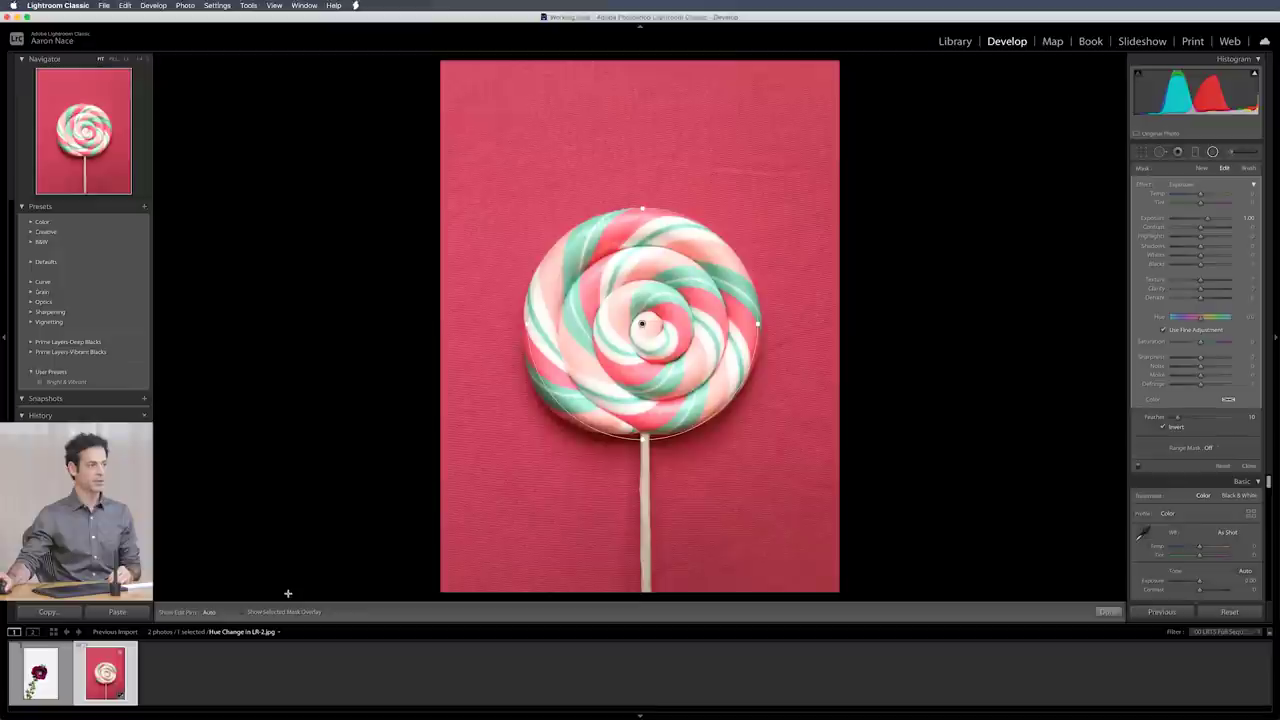
{"action": "left_click", "coordinate": [1248, 217]}
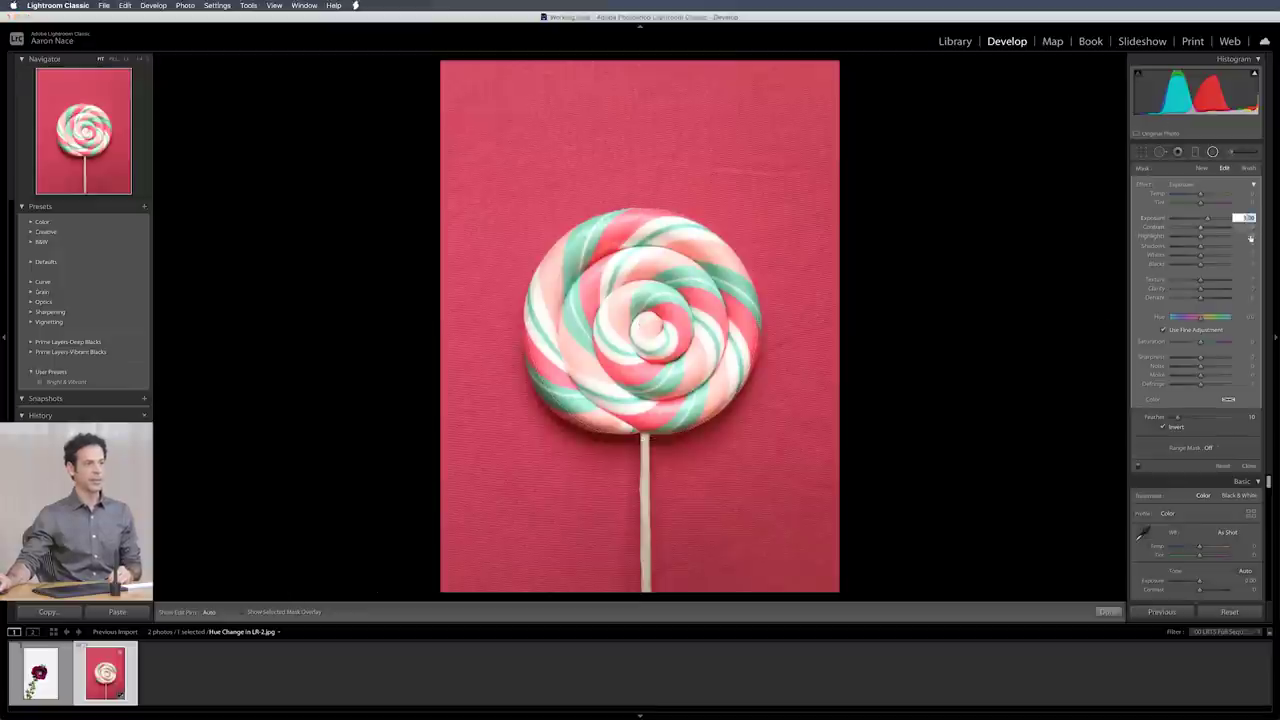
{"action": "type", "text": "0"}
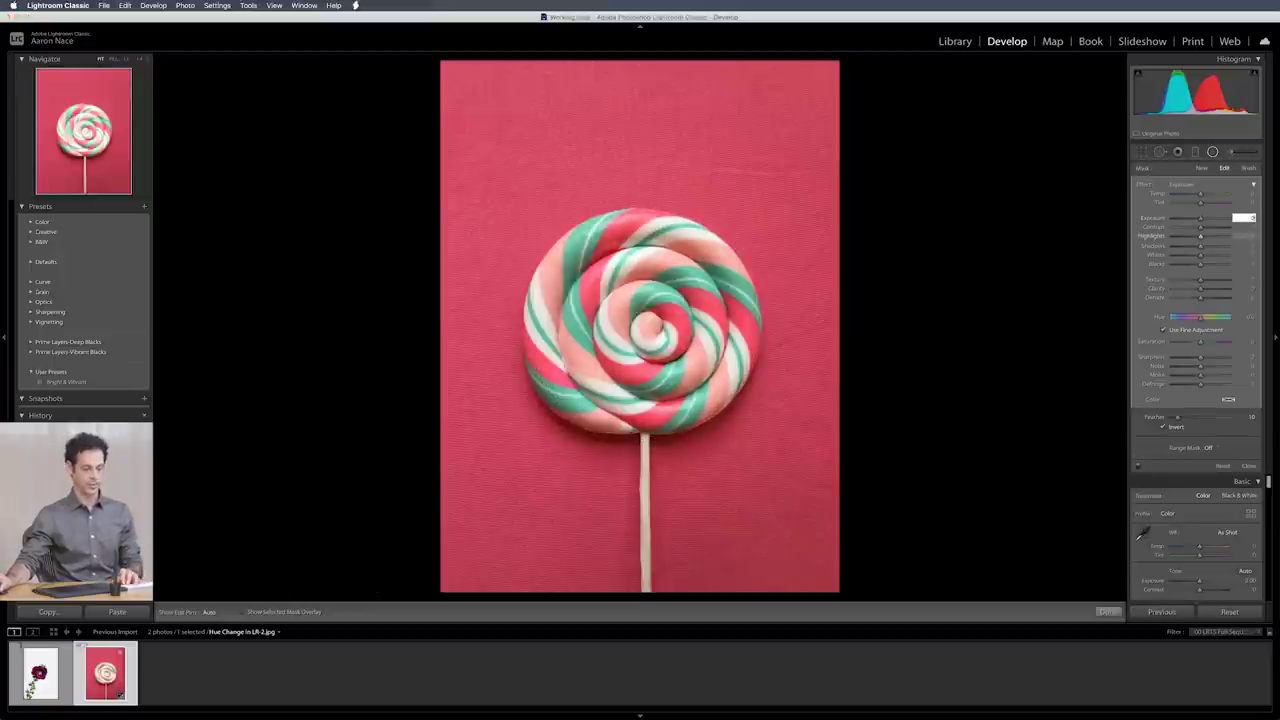
{"action": "key", "text": "Return"}
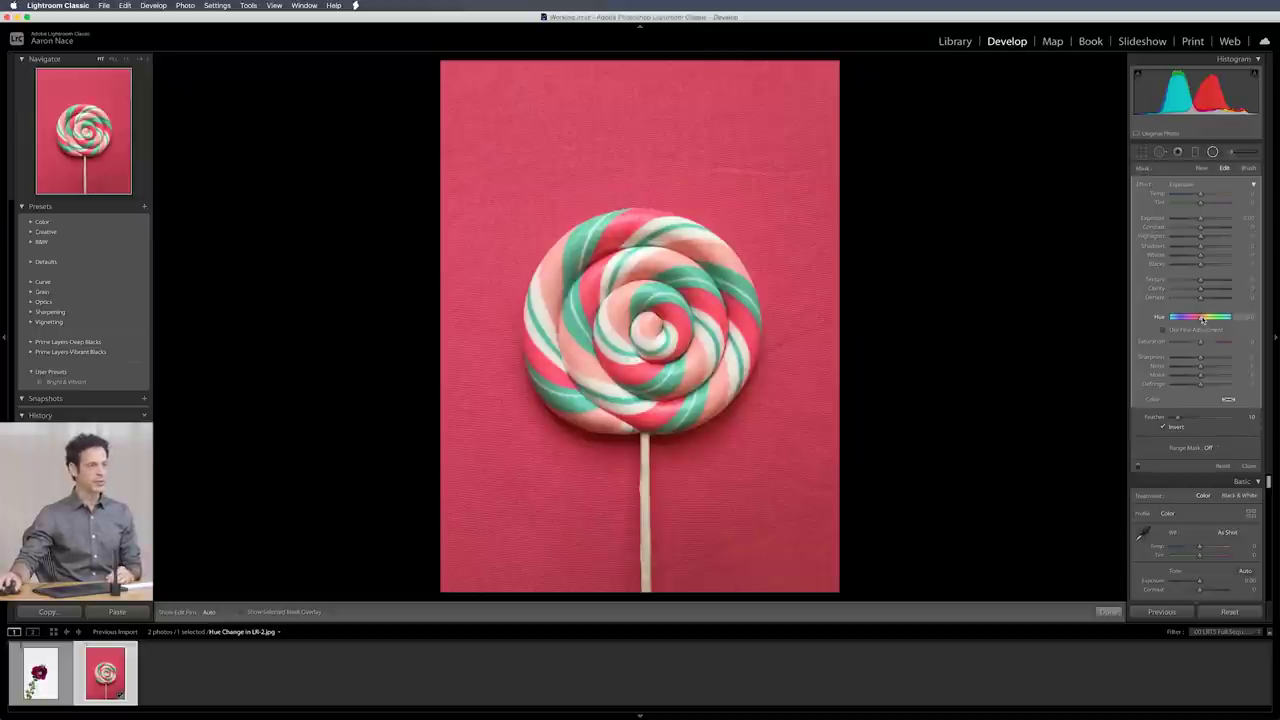
Try several hue shifts on the candy with fine adjustment off, and set the radial filter's Hue to 180.0
{"action": "left_click_drag", "start_coordinate": [1203, 319], "coordinate": [1247, 317]}
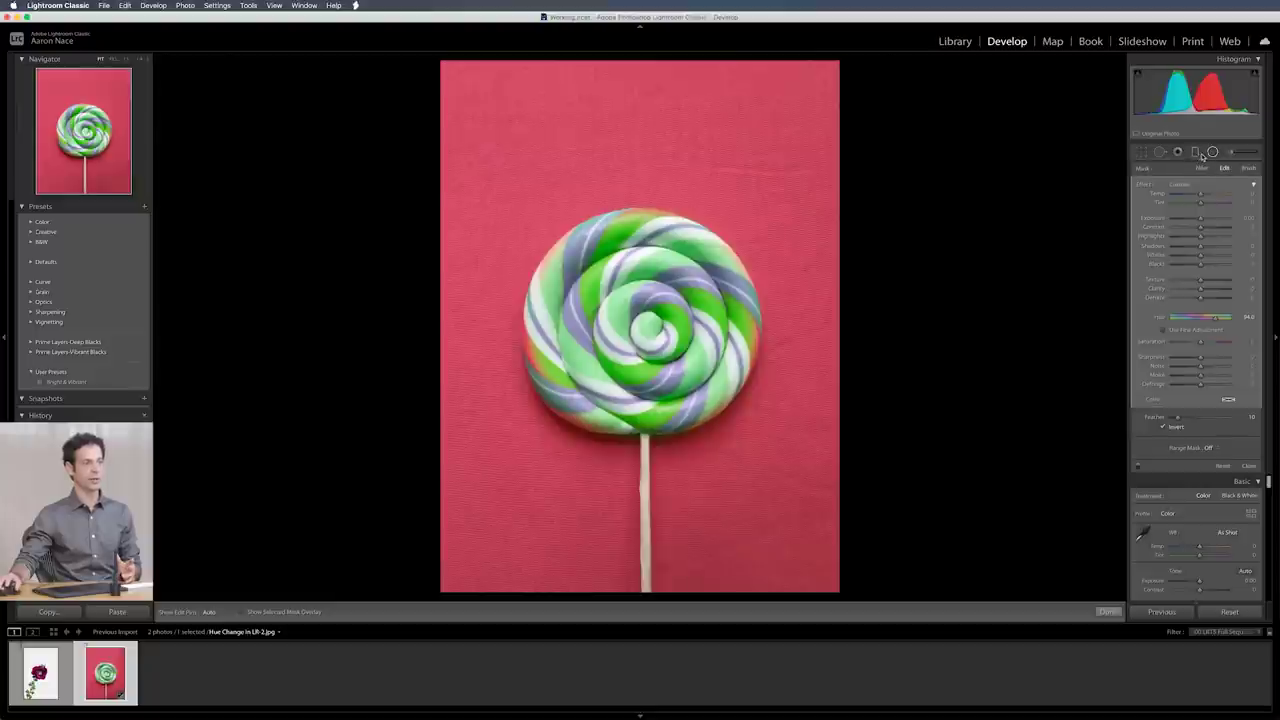
{"action": "left_click_drag", "start_coordinate": [1220, 324], "coordinate": [1207, 321]}
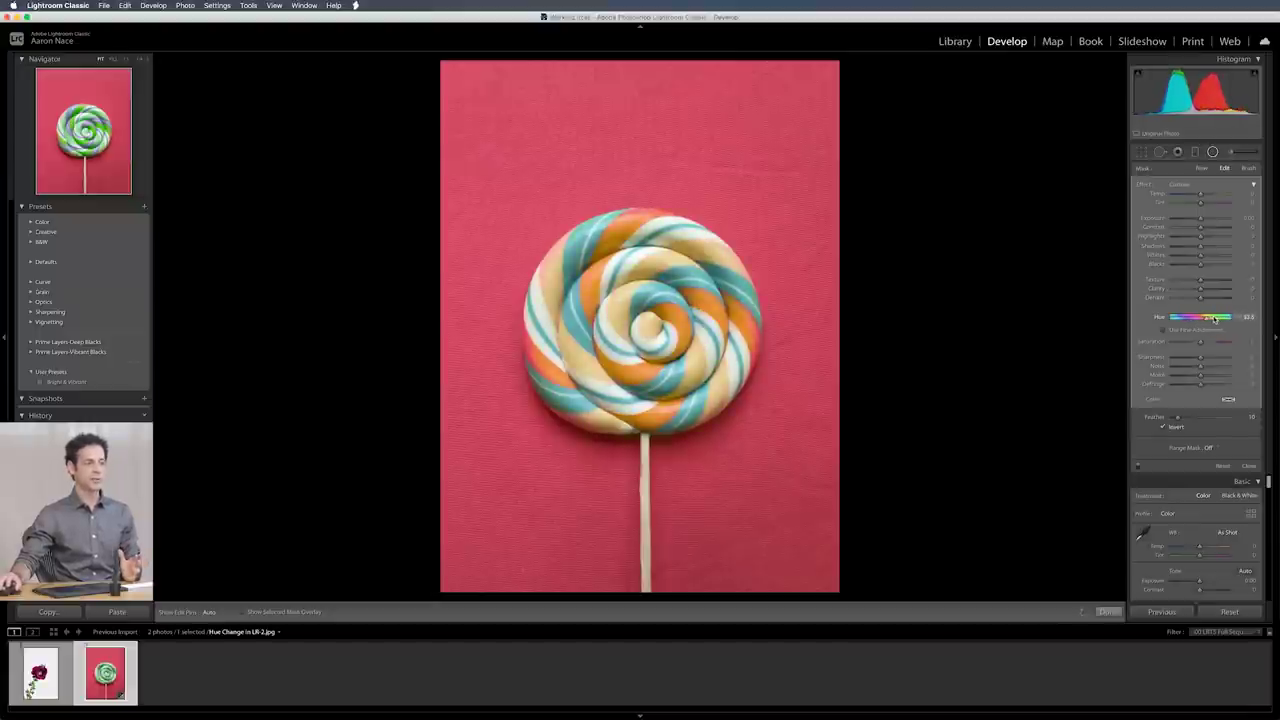
{"action": "left_click_drag", "start_coordinate": [1215, 318], "coordinate": [967, 323]}
{"action": "left_click_drag", "start_coordinate": [1069, 321], "coordinate": [1114, 334]}
{"action": "left_click", "coordinate": [1180, 332]}
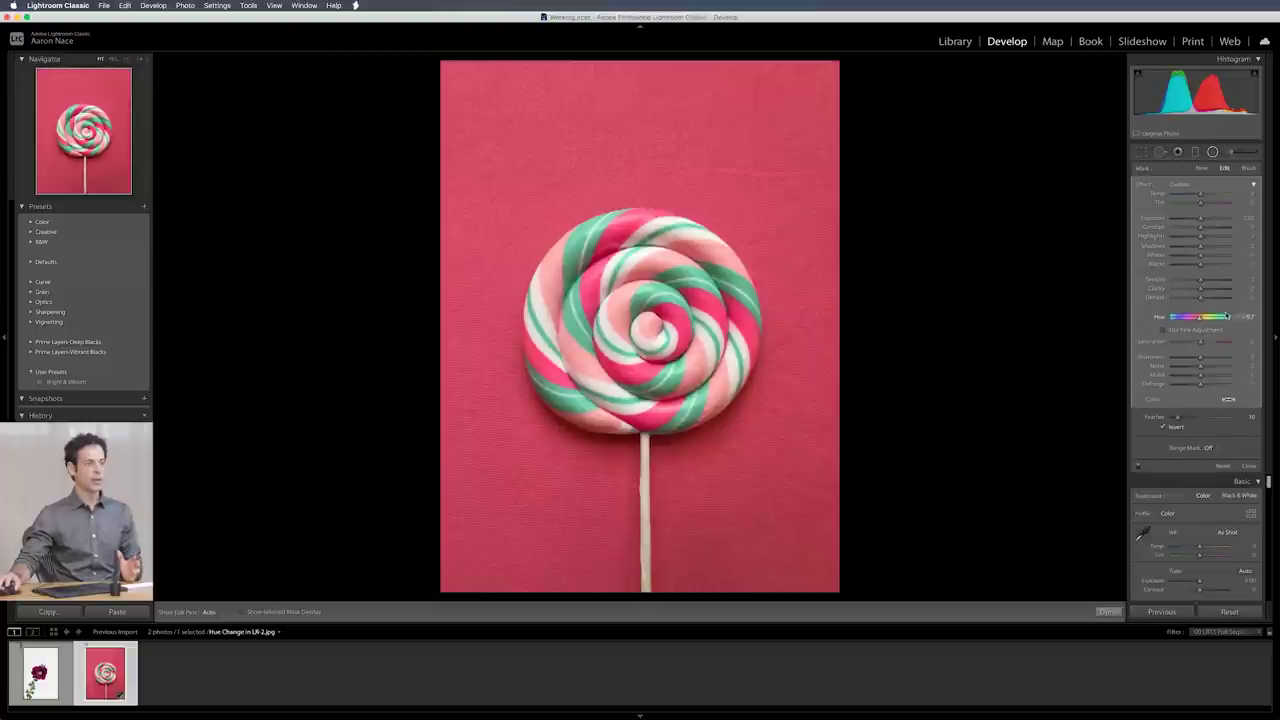
{"action": "left_click_drag", "start_coordinate": [1203, 318], "coordinate": [1236, 316]}
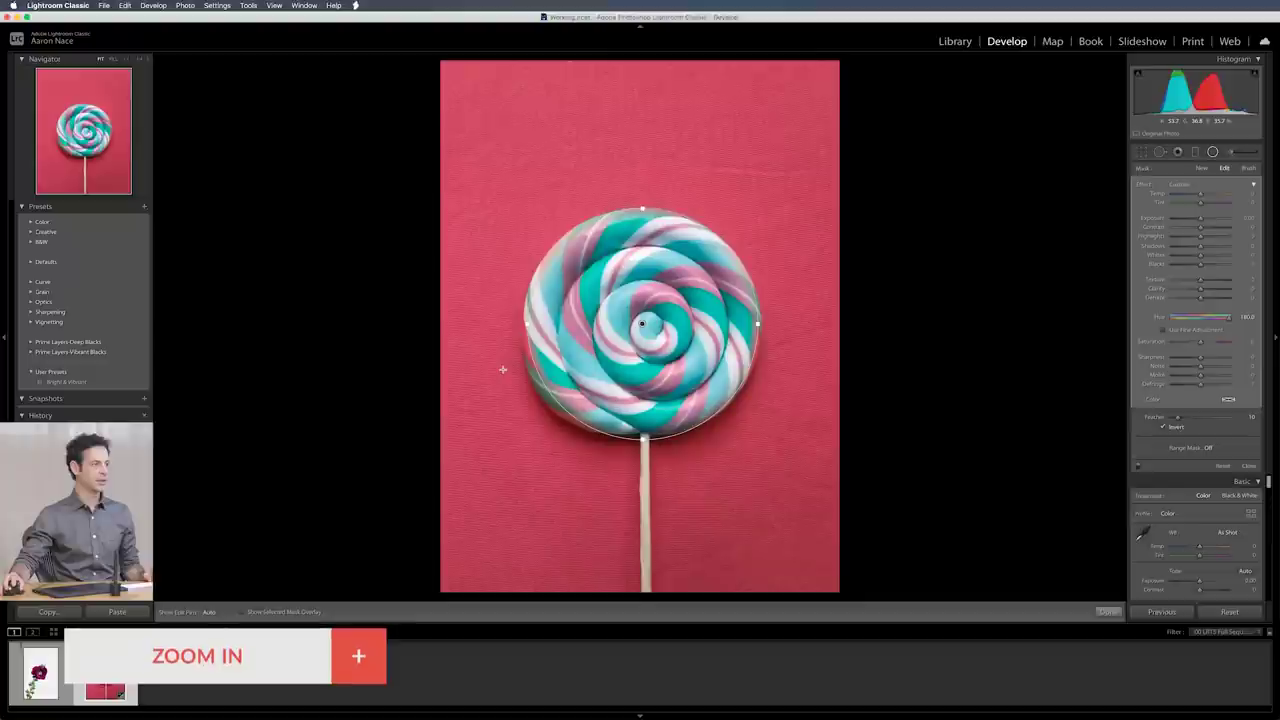
Switch the radial filter's mask to brush editing and shrink the brush to a small size for the candy's edge
{"action": "key", "text": "super+equal"}
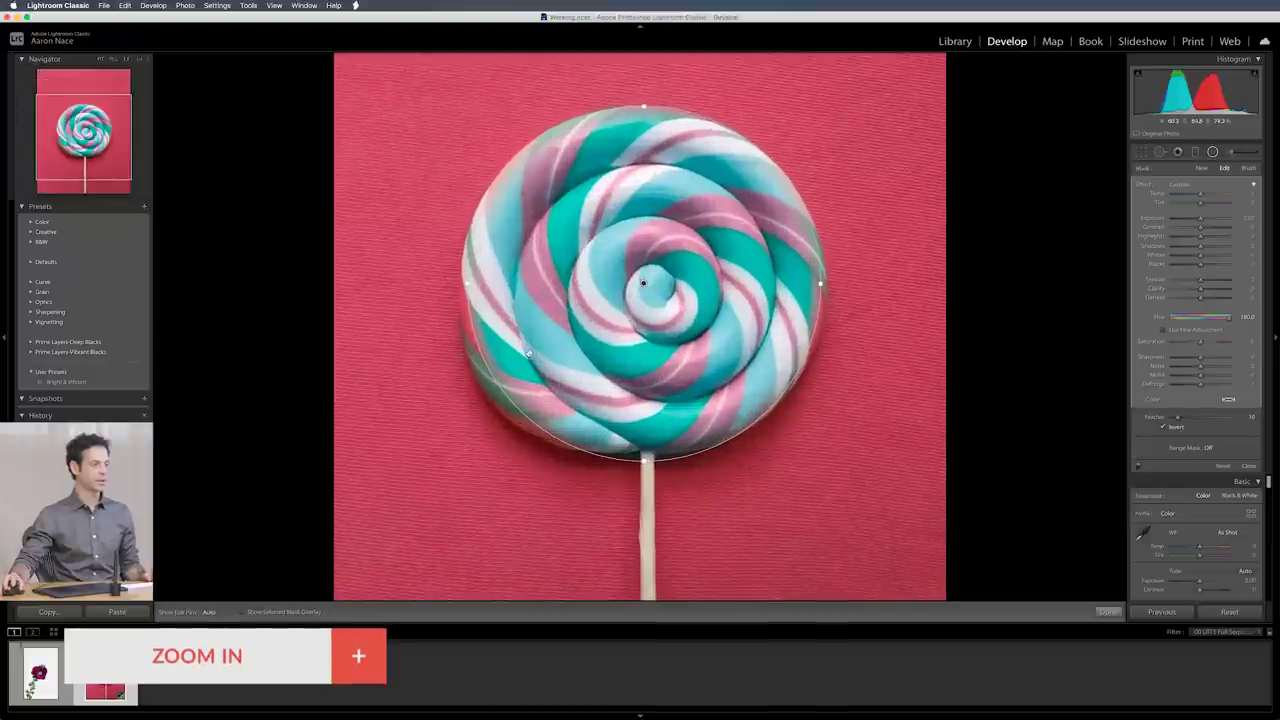
{"action": "left_click", "coordinate": [1248, 168]}
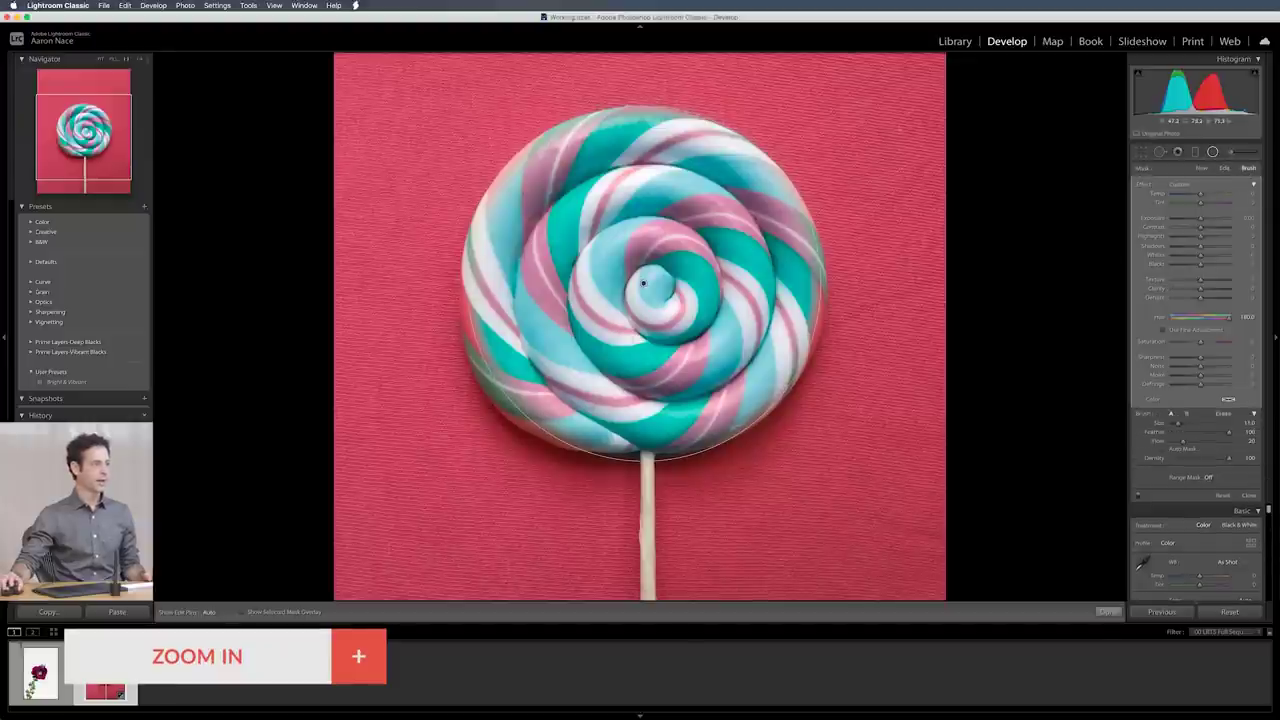
{"action": "key", "text": "bracketleft"}
{"action": "key", "text": "bracketleft"}
{"action": "key", "text": "bracketleft"}
{"action": "key", "text": "bracketleft"}
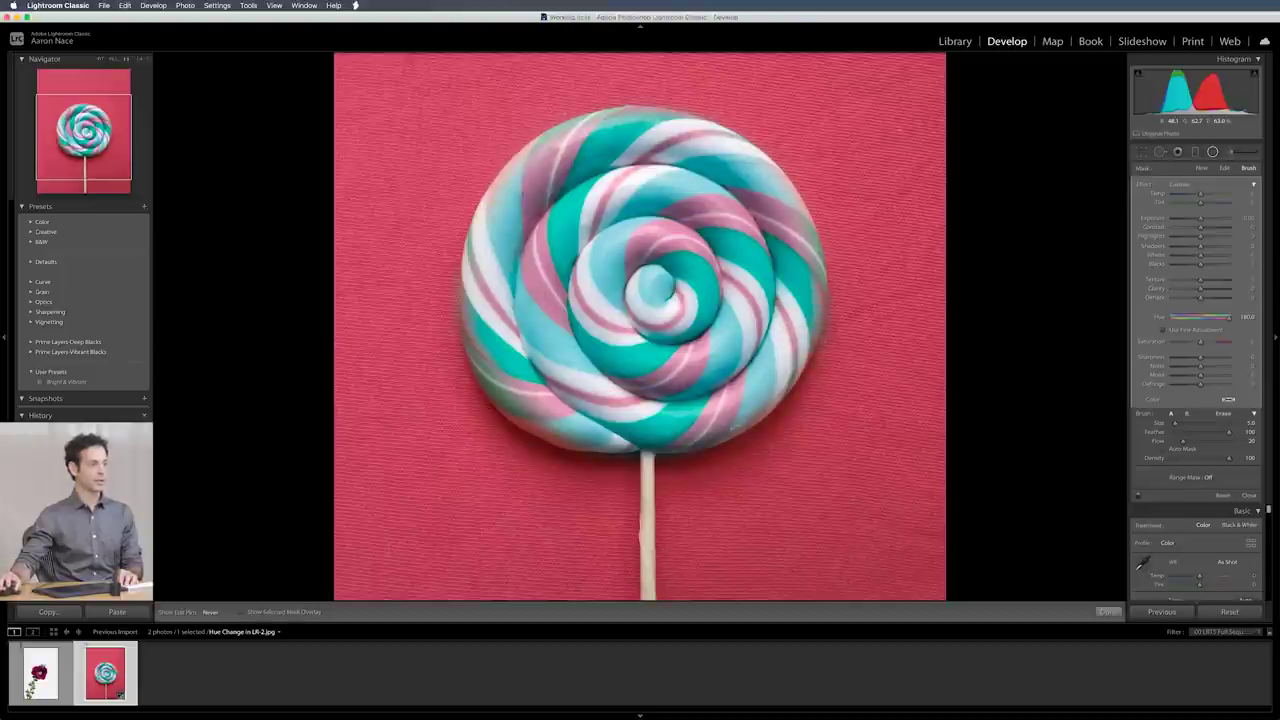
{"action": "key", "text": "h"}
{"action": "key", "text": "bracketleft"}
{"action": "key", "text": "bracketleft"}
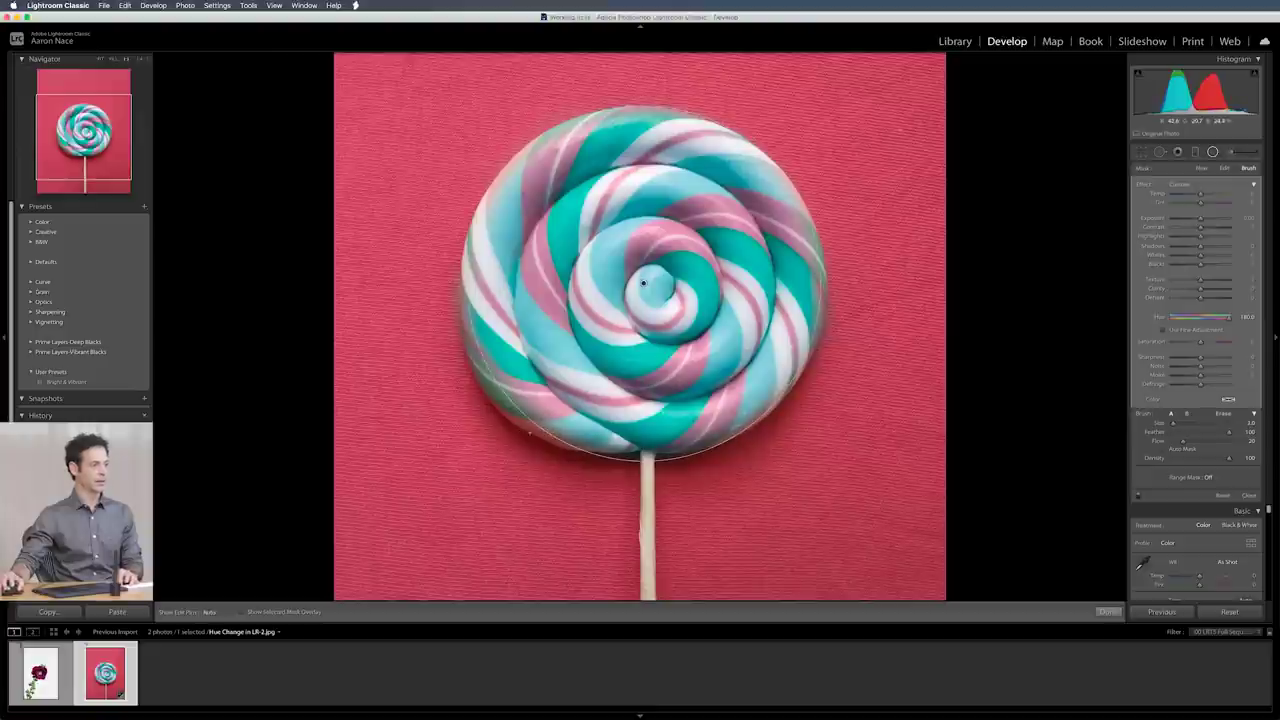
Toggle the filter's pin and outline off and on to examine the candy's lower edge
{"action": "key", "text": "h"}
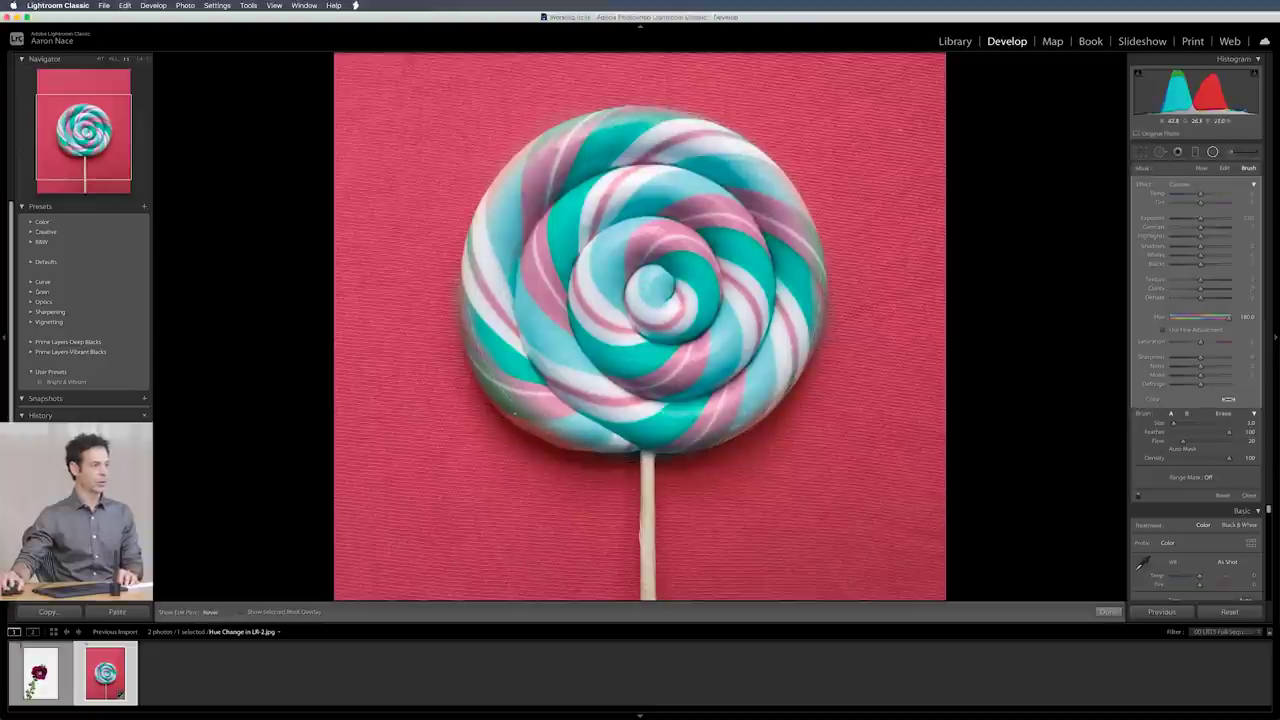
{"action": "key", "text": "h"}
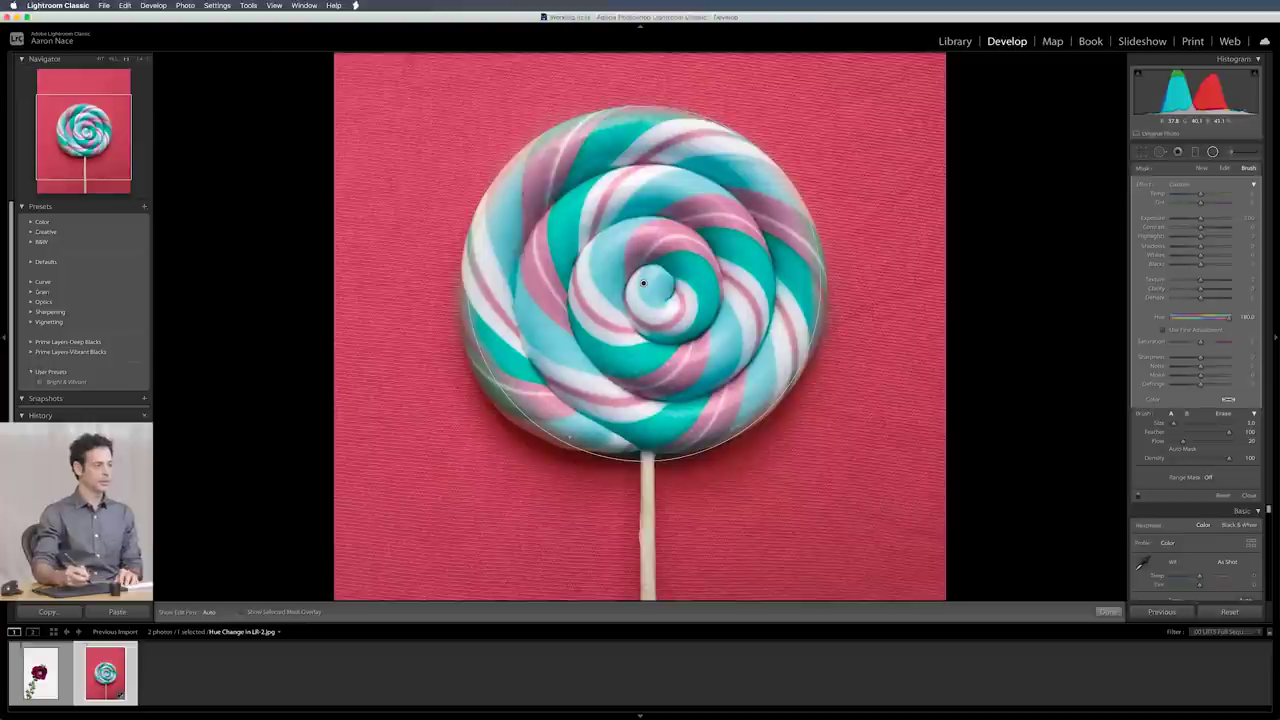
{"action": "key", "text": "h"}
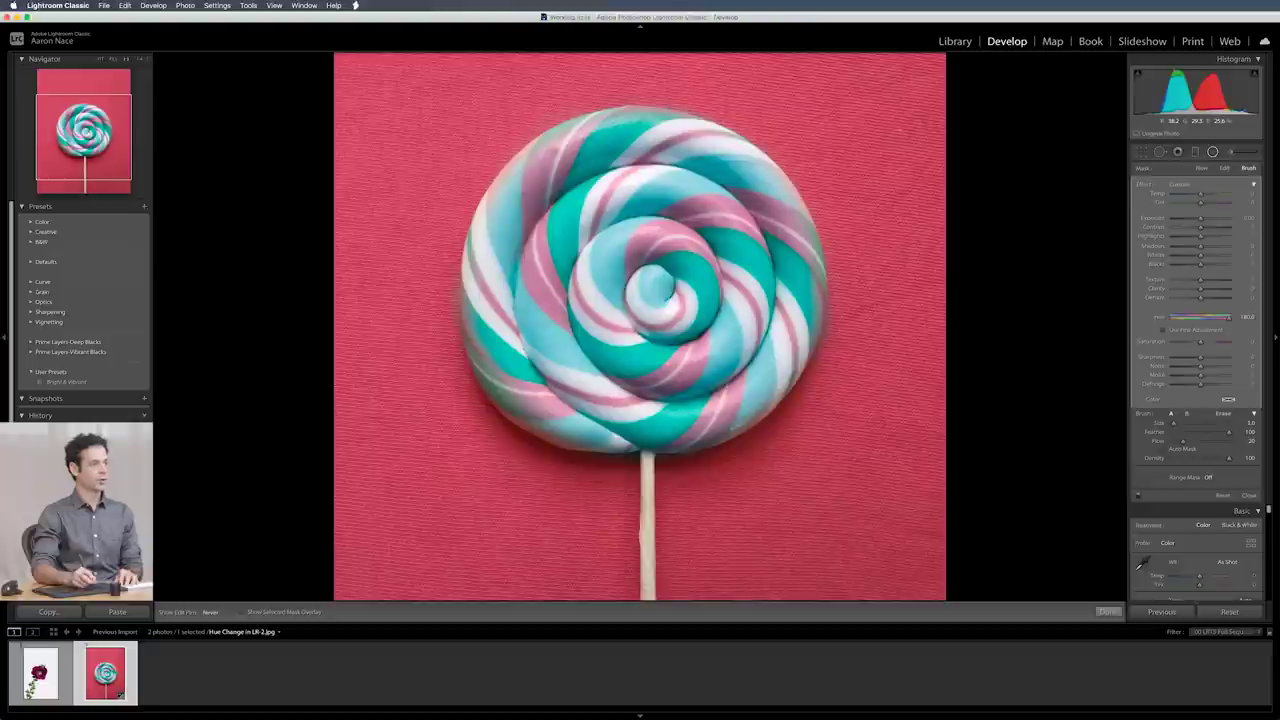
{"action": "key", "text": "h"}
Set the mask brush to Erase with a flow of 49 and erase the hue effect from the candy's right rim towards its centre
{"action": "key", "text": "alt"}
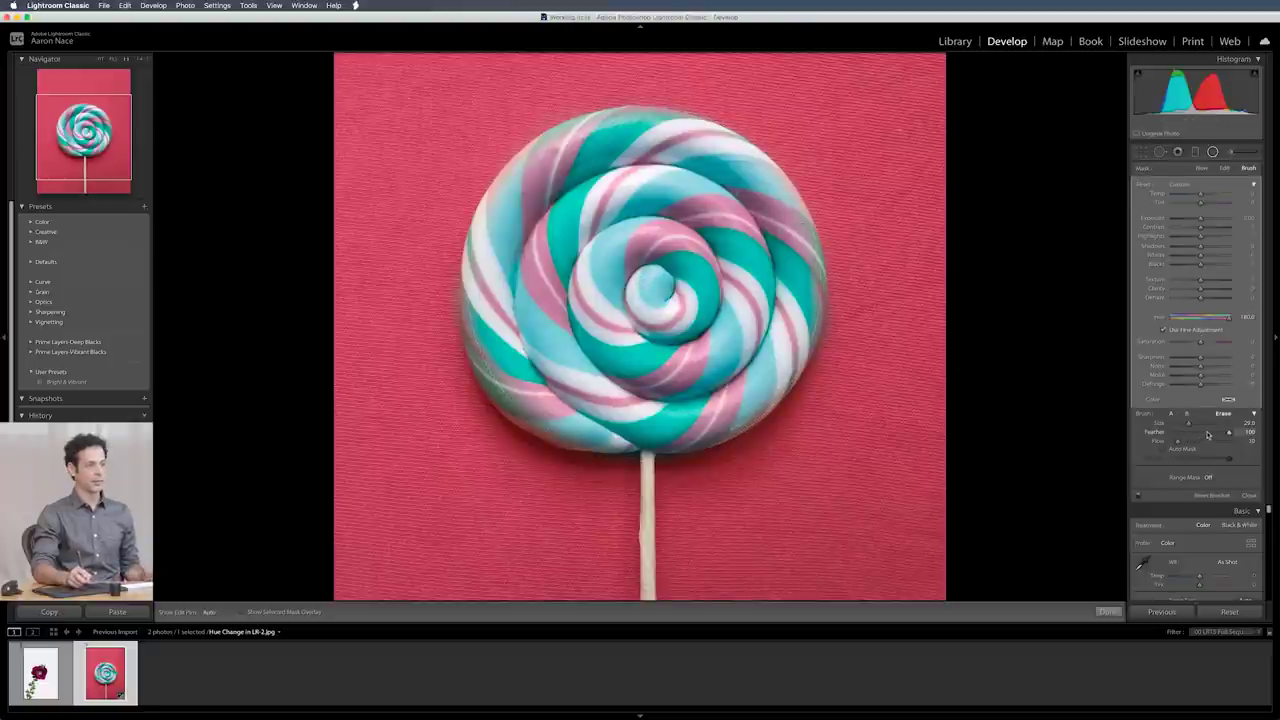
{"action": "left_click_drag", "start_coordinate": [1195, 428], "coordinate": [1199, 443]}
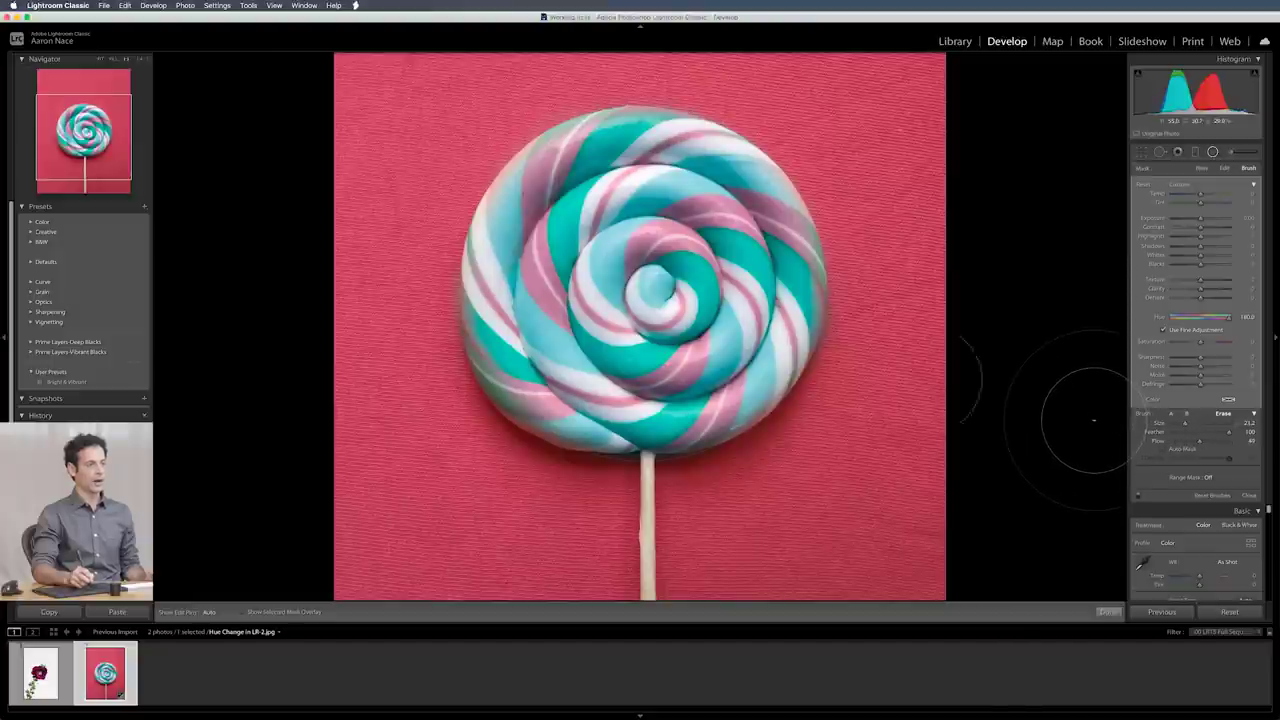
{"action": "left_click_drag", "start_coordinate": [808, 298], "coordinate": [690, 262]}
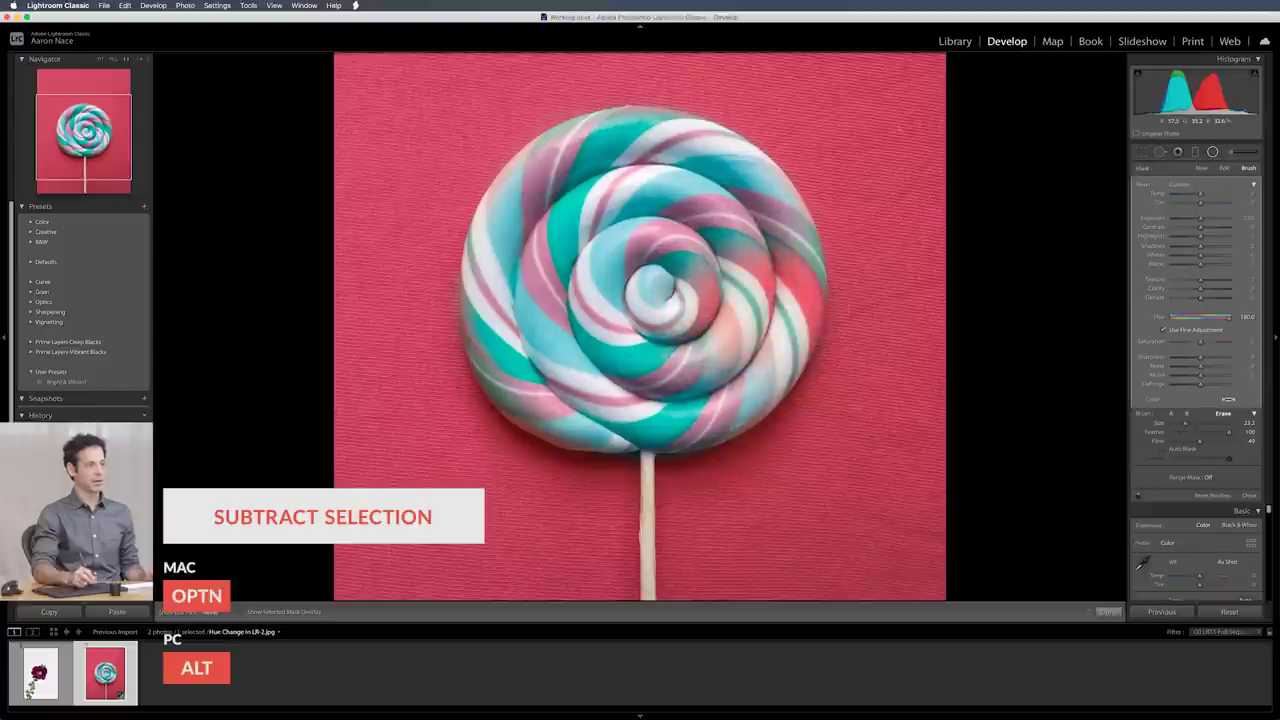
Erase the hue effect from the candy's centre and lower part, and shift the radial filter's Hue to -84.4
{"action": "mouse_move", "coordinate": [680, 330]}
{"action": "left_mouse_down"}
{"action": "mouse_move", "coordinate": [651, 352]}
{"action": "mouse_move", "coordinate": [581, 325]}
{"action": "mouse_move", "coordinate": [508, 348]}
{"action": "mouse_move", "coordinate": [570, 405]}
{"action": "mouse_move", "coordinate": [692, 421]}
{"action": "left_mouse_up"}
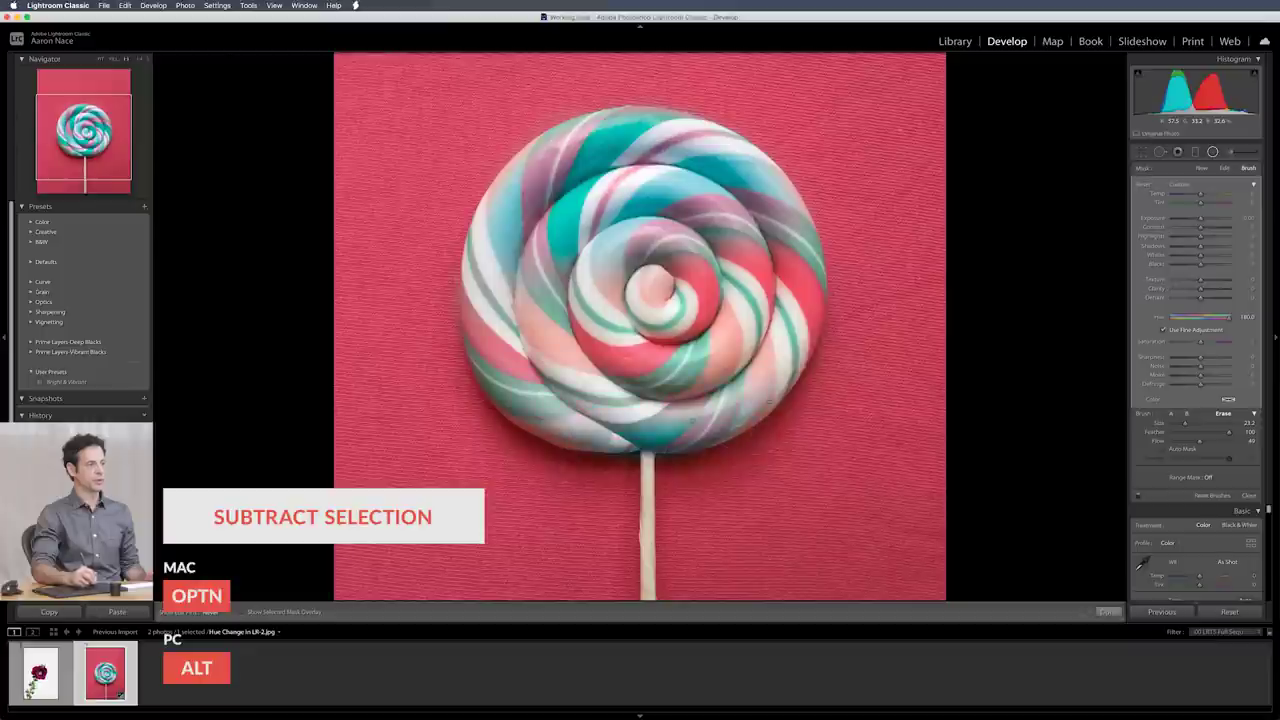
{"action": "left_click_drag", "start_coordinate": [590, 381], "coordinate": [660, 436]}
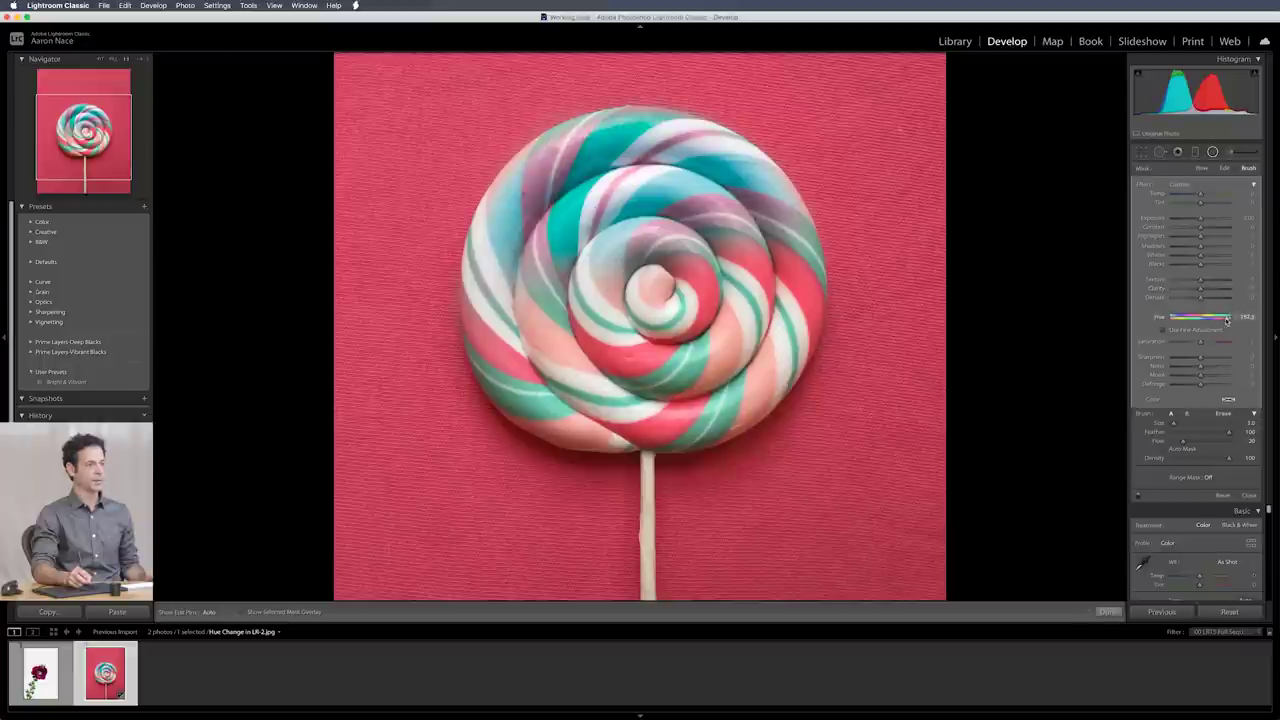
{"action": "left_click_drag", "start_coordinate": [1207, 319], "coordinate": [1155, 320]}
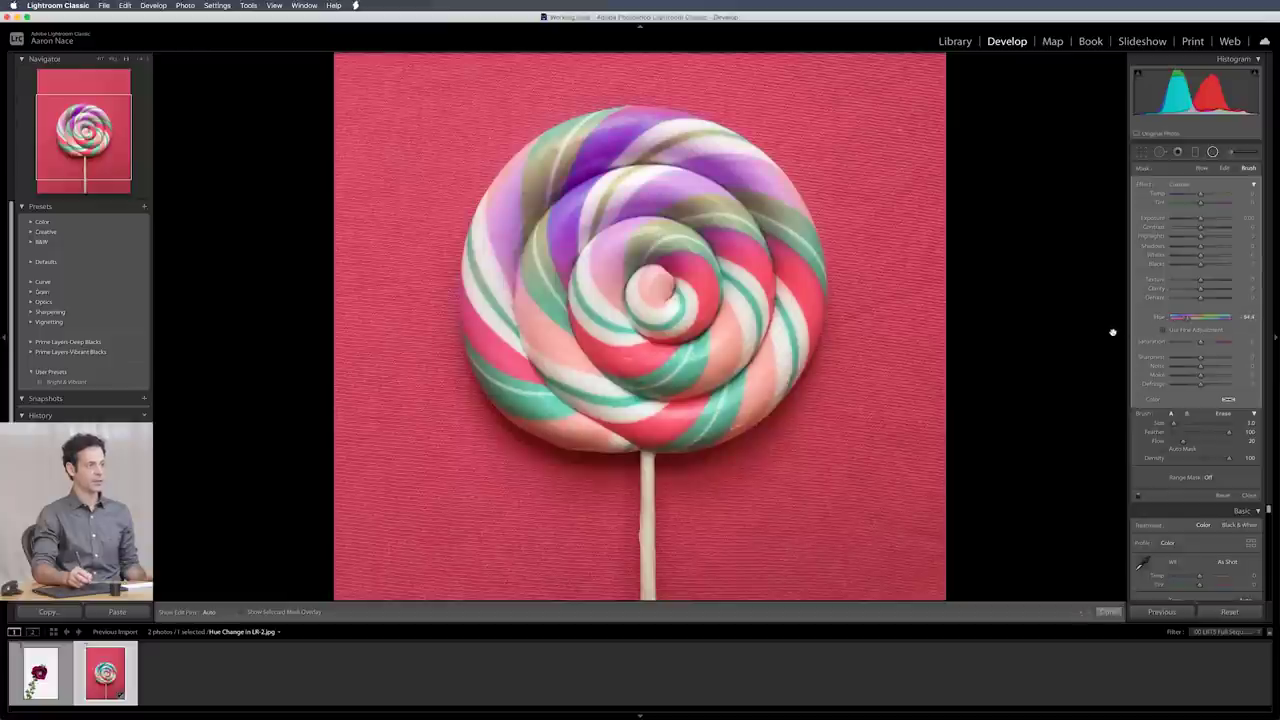
Switch to the purple flower photo from the library grid and open it for developing
{"action": "key", "text": "g"}
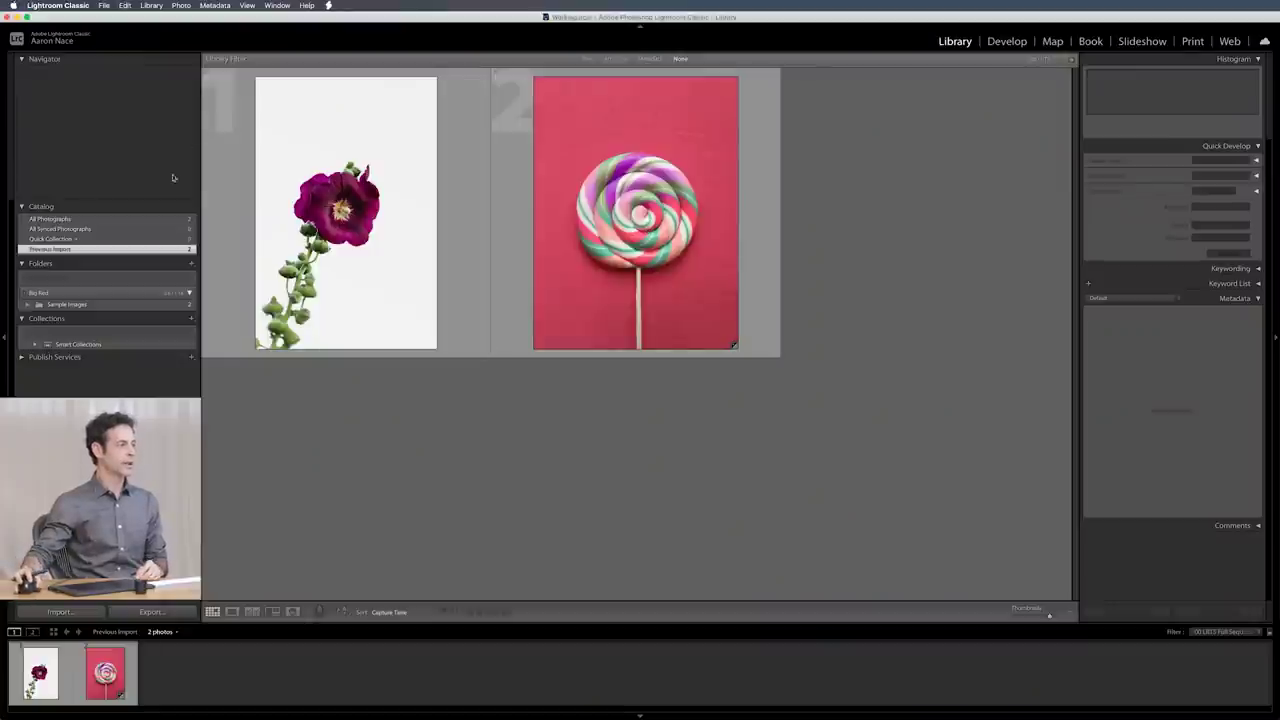
{"action": "double_click", "coordinate": [303, 217]}
{"action": "left_click_drag", "start_coordinate": [937, 164], "coordinate": [654, 245]}
{"action": "left_click", "coordinate": [652, 260]}
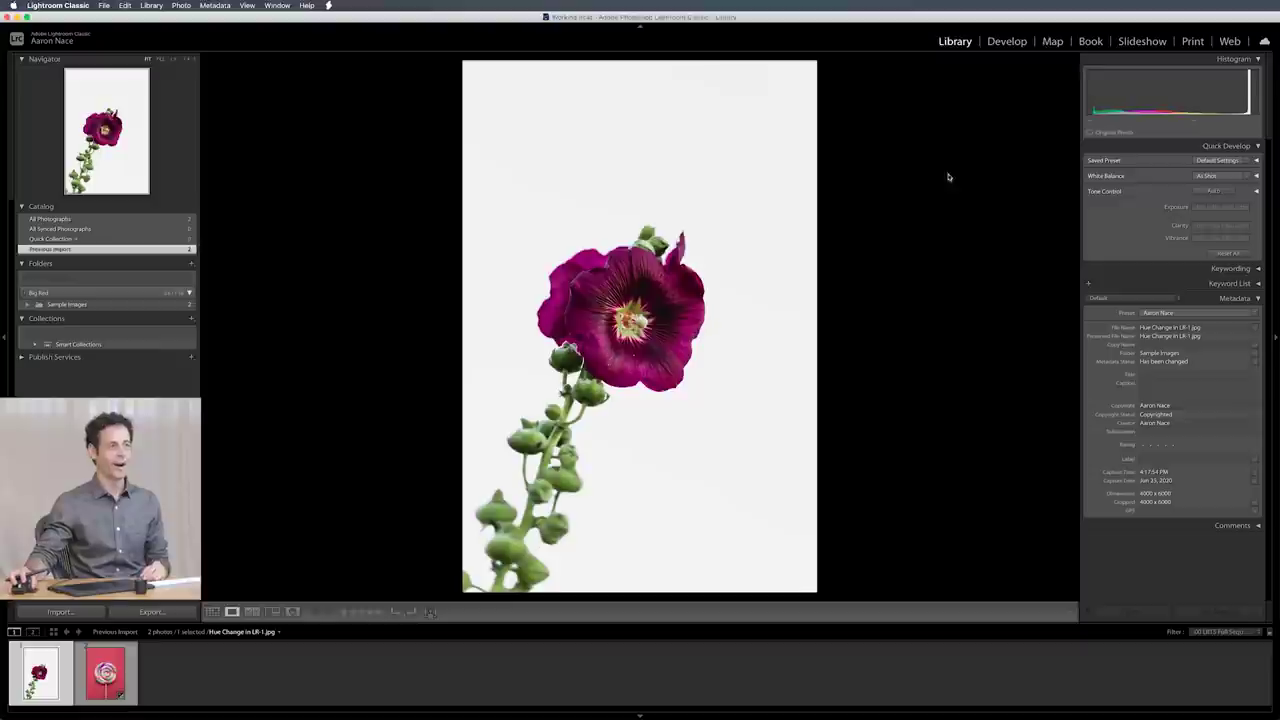
{"action": "left_click", "coordinate": [1007, 41]}
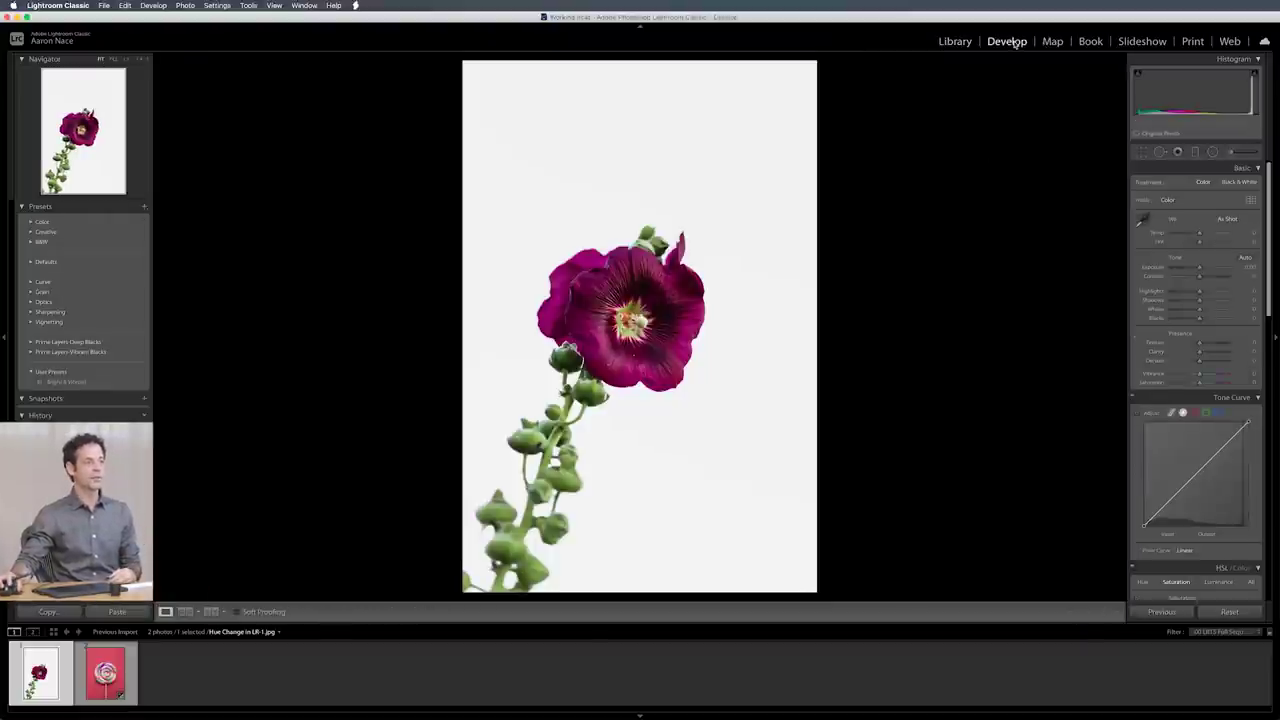
Start a new adjustment brush on the flower photo with Feather 66 and Flow 80, and hide the edit pins
{"action": "left_click", "coordinate": [1231, 152]}
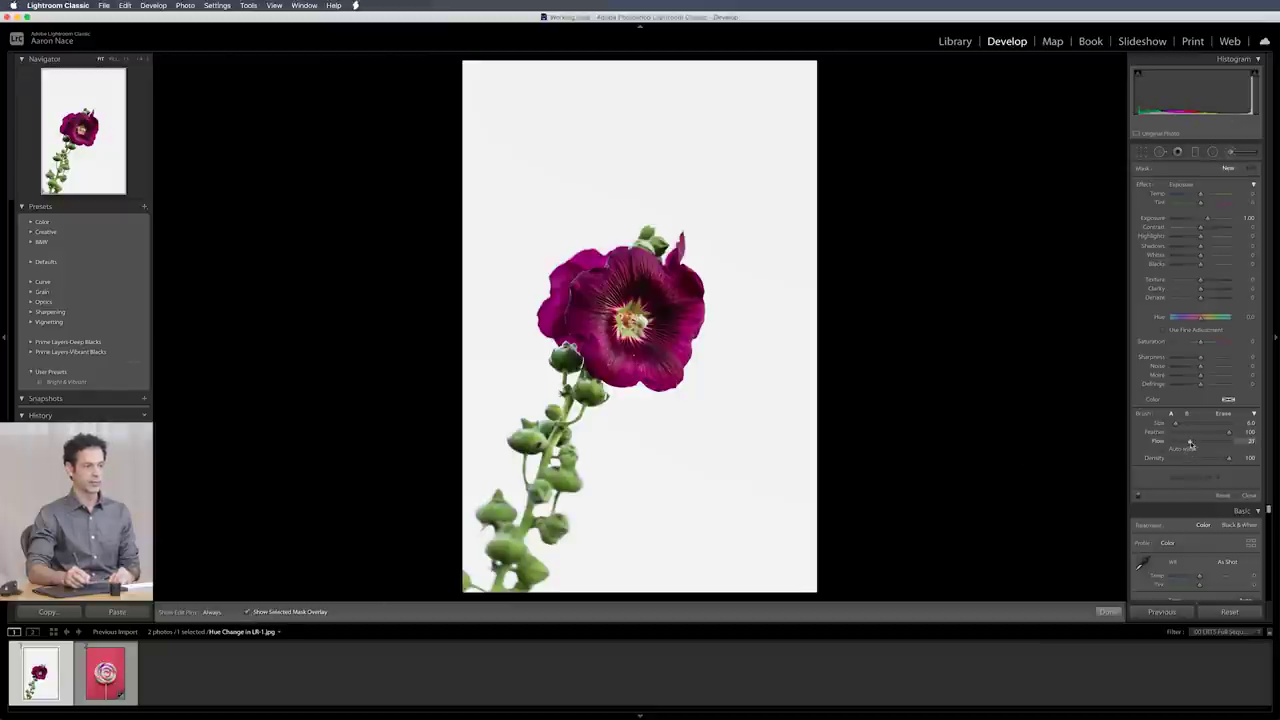
{"action": "left_click_drag", "start_coordinate": [1228, 432], "coordinate": [1209, 435]}
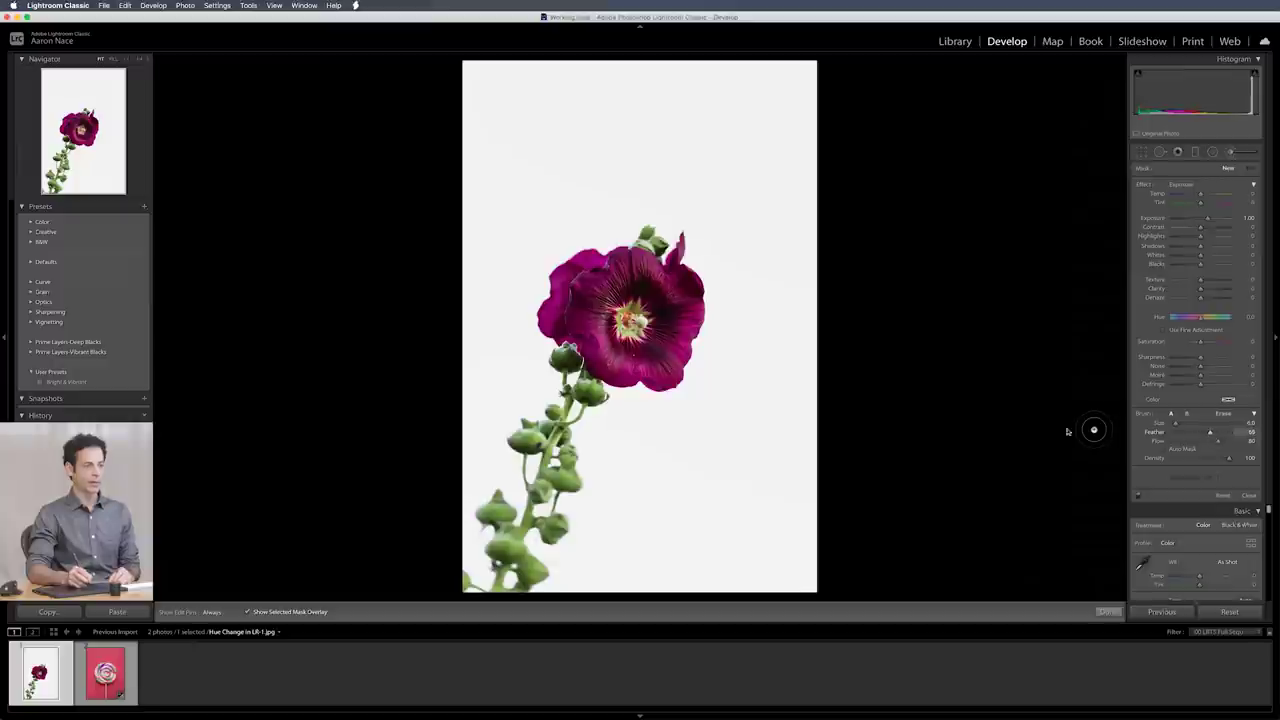
{"action": "key", "text": "h"}
Paint the brush mask over the whole flower head, covering the petals, centre and outer edges, and inspect the lower edge up close
{"action": "mouse_move", "coordinate": [656, 334]}
{"action": "left_mouse_down"}
{"action": "mouse_move", "coordinate": [672, 352]}
{"action": "mouse_move", "coordinate": [700, 300]}
{"action": "mouse_move", "coordinate": [678, 248]}
{"action": "mouse_move", "coordinate": [606, 280]}
{"action": "mouse_move", "coordinate": [560, 334]}
{"action": "mouse_move", "coordinate": [574, 350]}
{"action": "left_mouse_up"}
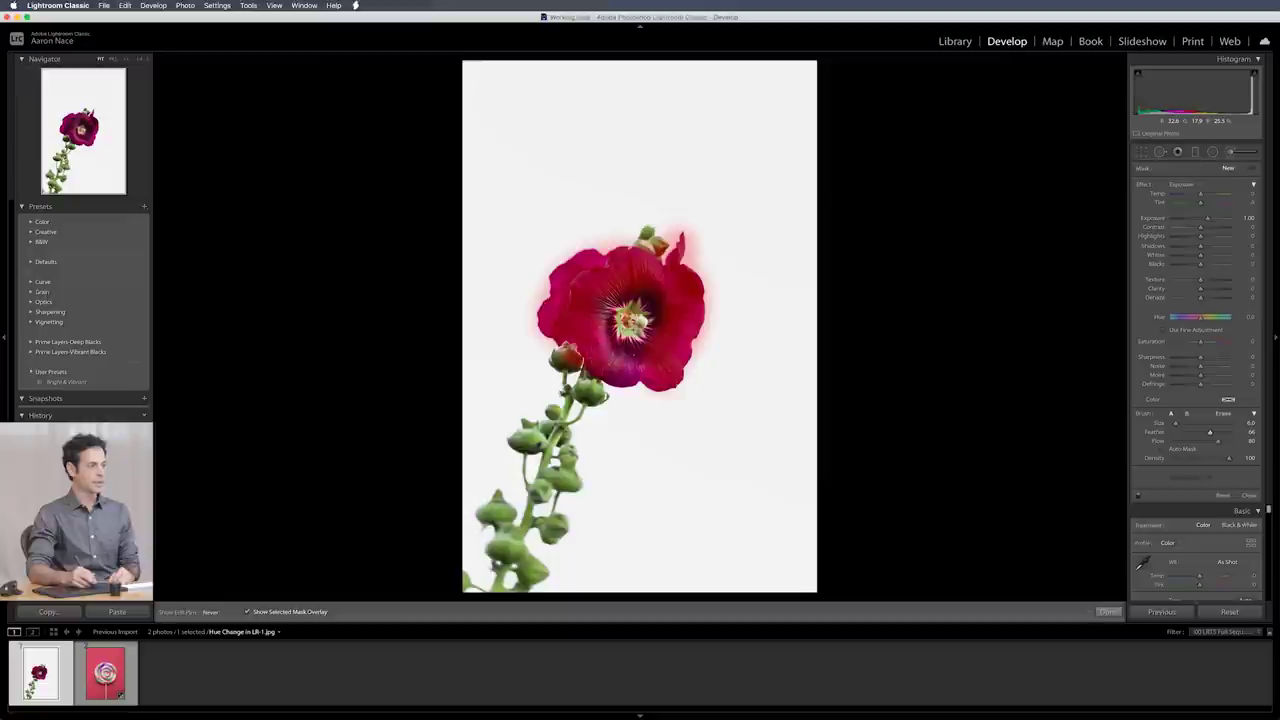
{"action": "left_click_drag", "start_coordinate": [650, 318], "coordinate": [616, 320]}
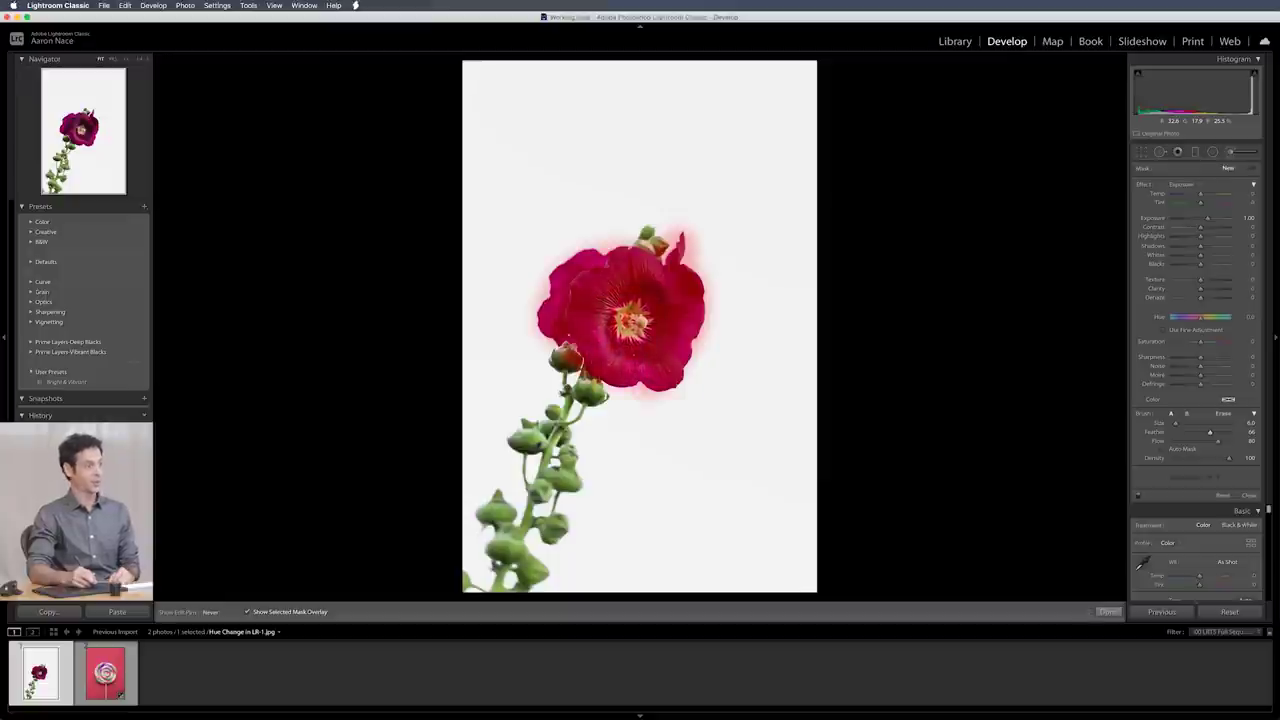
{"action": "left_click_drag", "start_coordinate": [556, 344], "coordinate": [536, 306]}
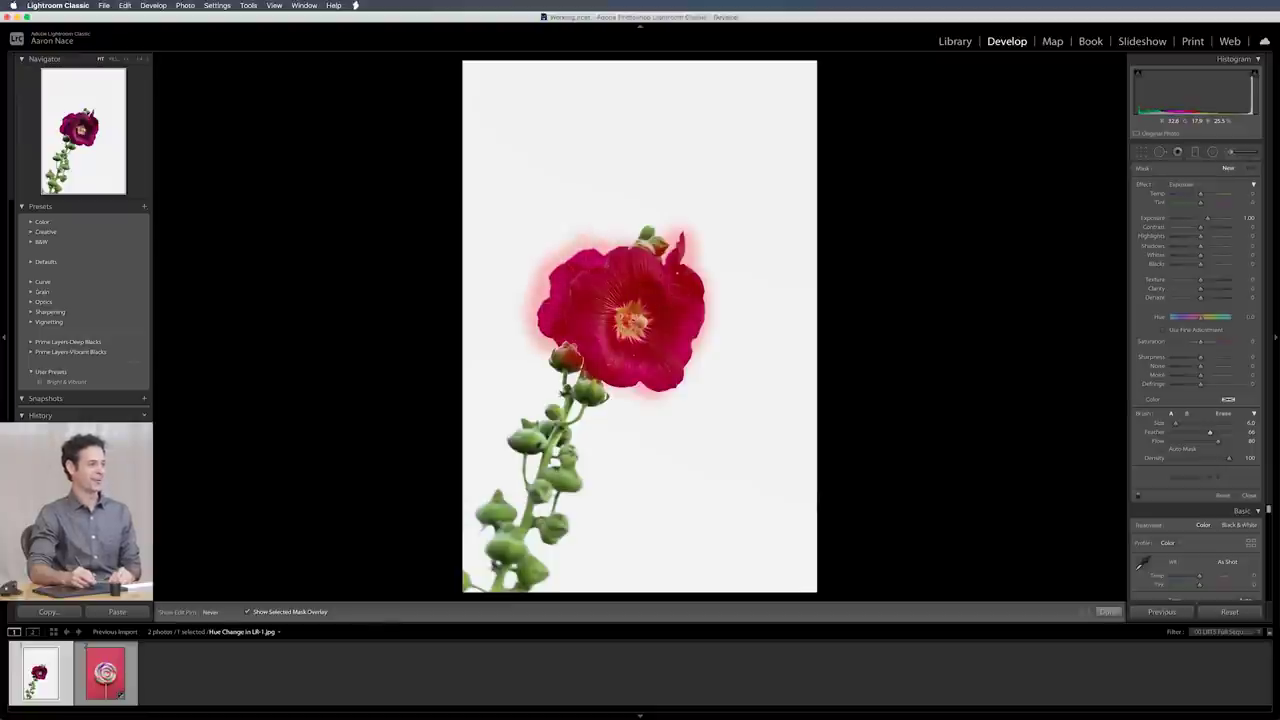
{"action": "left_click_drag", "start_coordinate": [690, 358], "coordinate": [684, 384]}
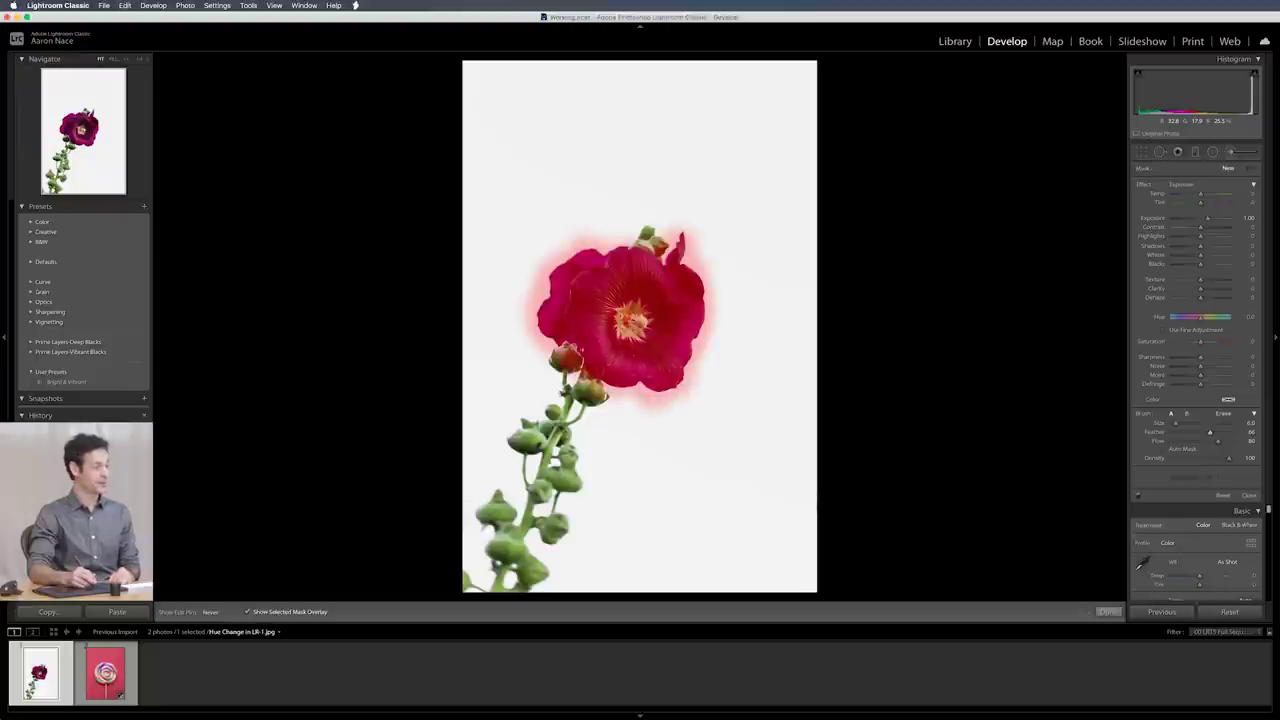
{"action": "key", "text": "super+equal"}
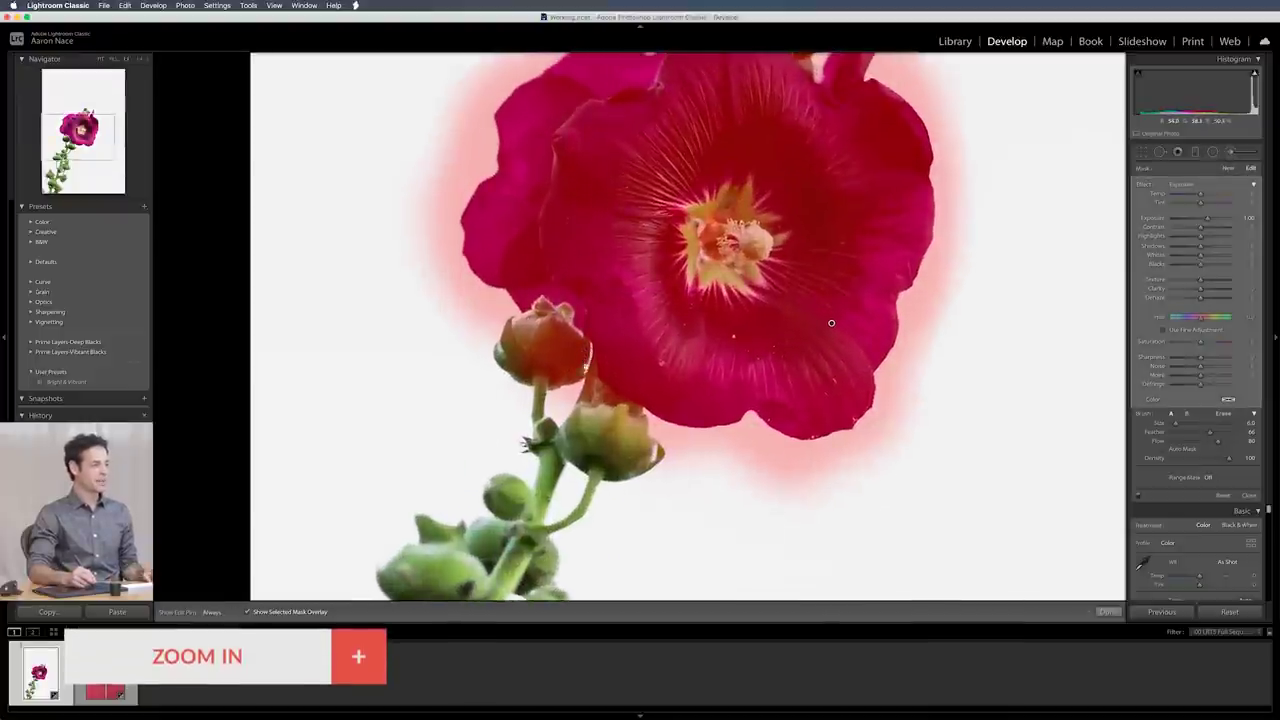
{"action": "left_click_drag", "start_coordinate": [831, 323], "coordinate": [774, 378]}
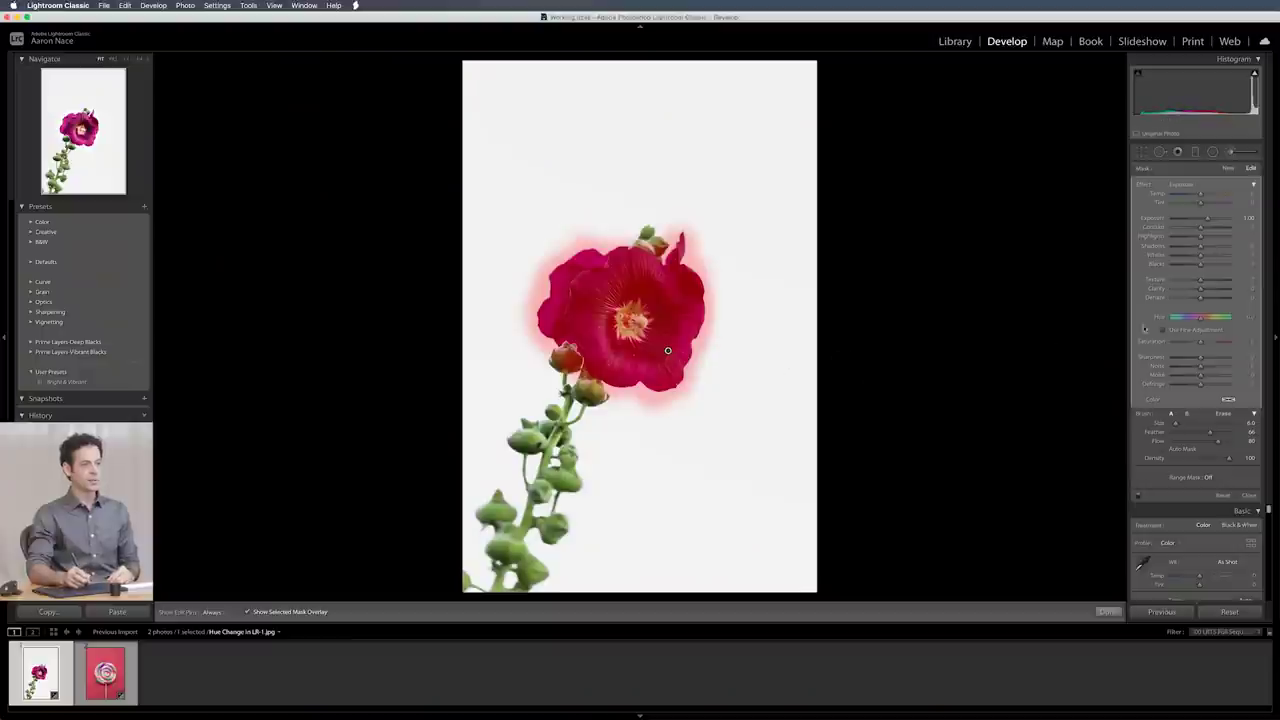
Reset the brush adjustment's Exposure to 0, hide the mask overlay and shift its Hue to about -100 for blue petals
{"action": "left_click", "coordinate": [1247, 220]}
{"action": "type", "text": "0"}
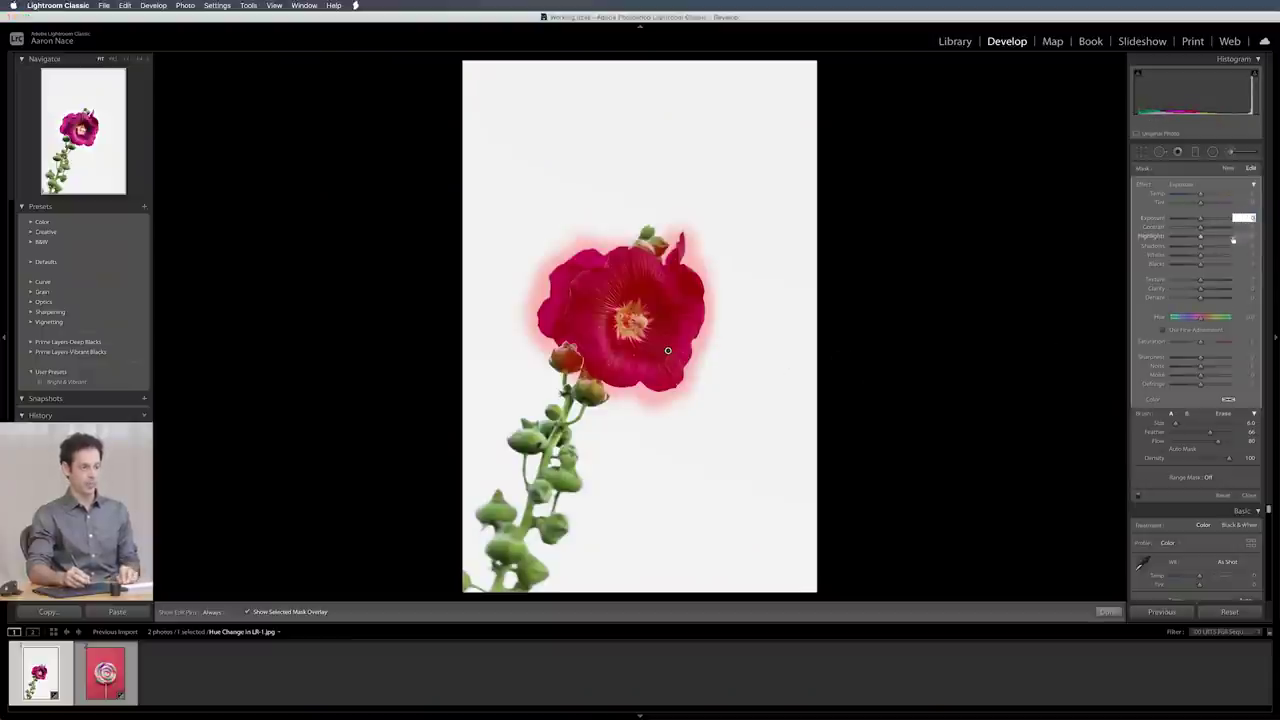
{"action": "key", "text": "Return"}
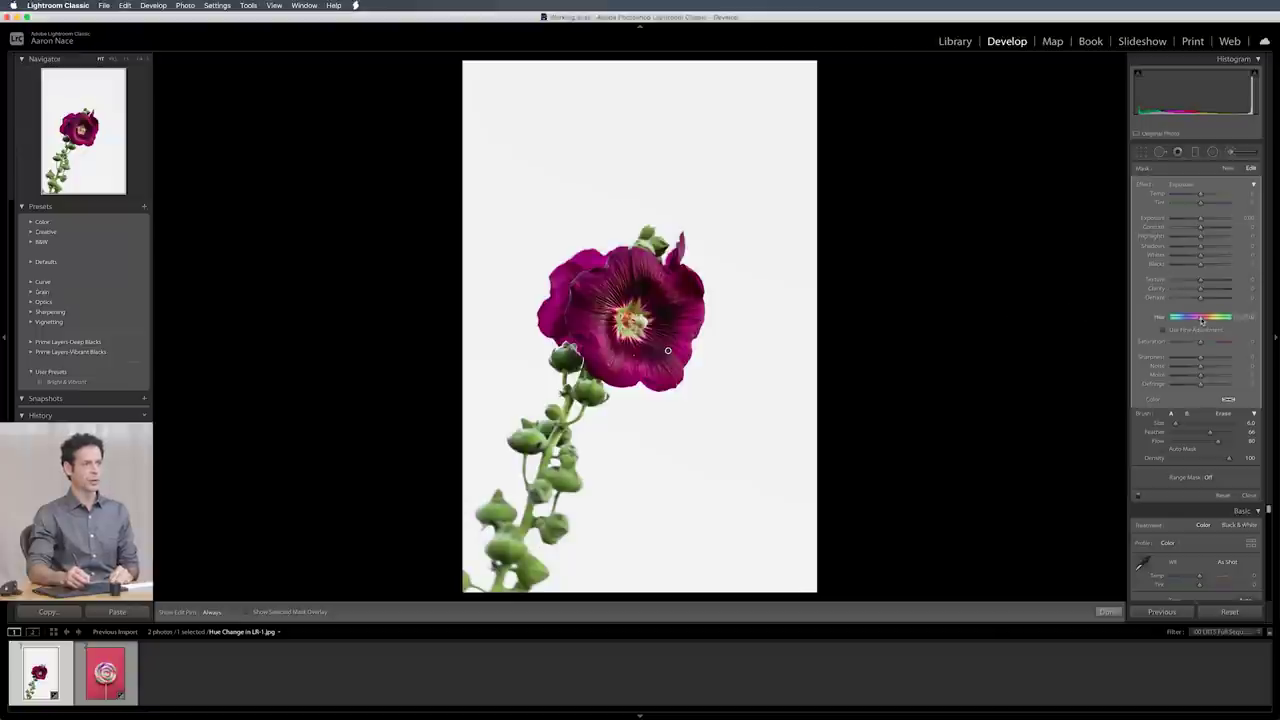
{"action": "mouse_move", "coordinate": [1200, 317]}
{"action": "left_mouse_down"}
{"action": "mouse_move", "coordinate": [1229, 316]}
{"action": "mouse_move", "coordinate": [1182, 317]}
{"action": "mouse_move", "coordinate": [1198, 316]}
{"action": "left_mouse_up"}
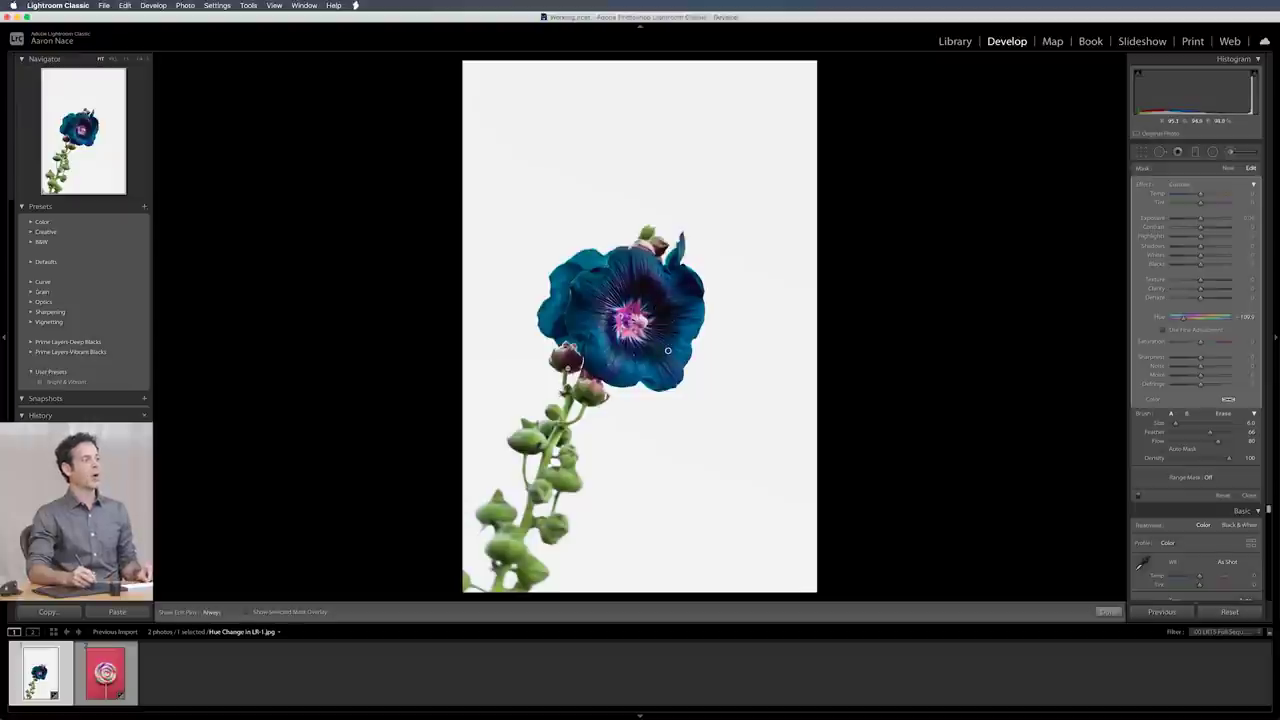
Reduce the size of the erase brush and remove the hue effect from the lower bud beneath the flower
{"action": "key", "text": "h"}
{"action": "left_click", "coordinate": [568, 363]}
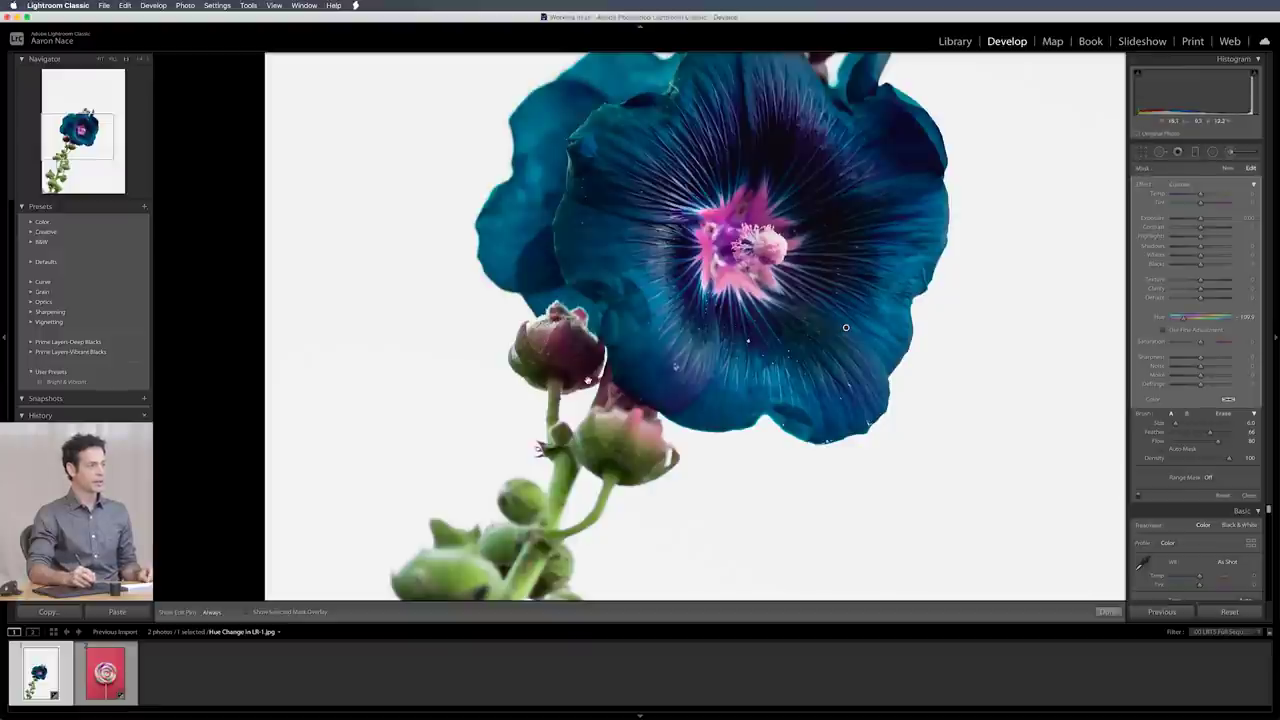
{"action": "left_click_drag", "start_coordinate": [845, 327], "coordinate": [795, 388]}
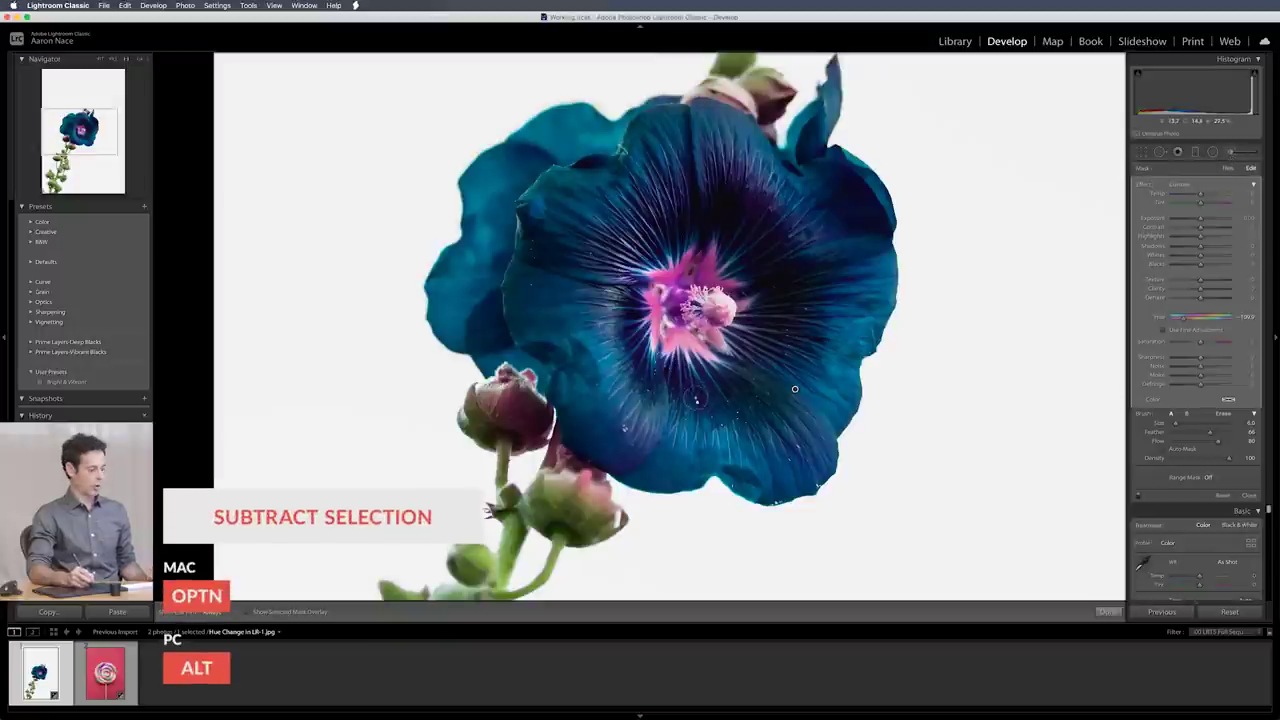
{"action": "key", "text": "alt"}
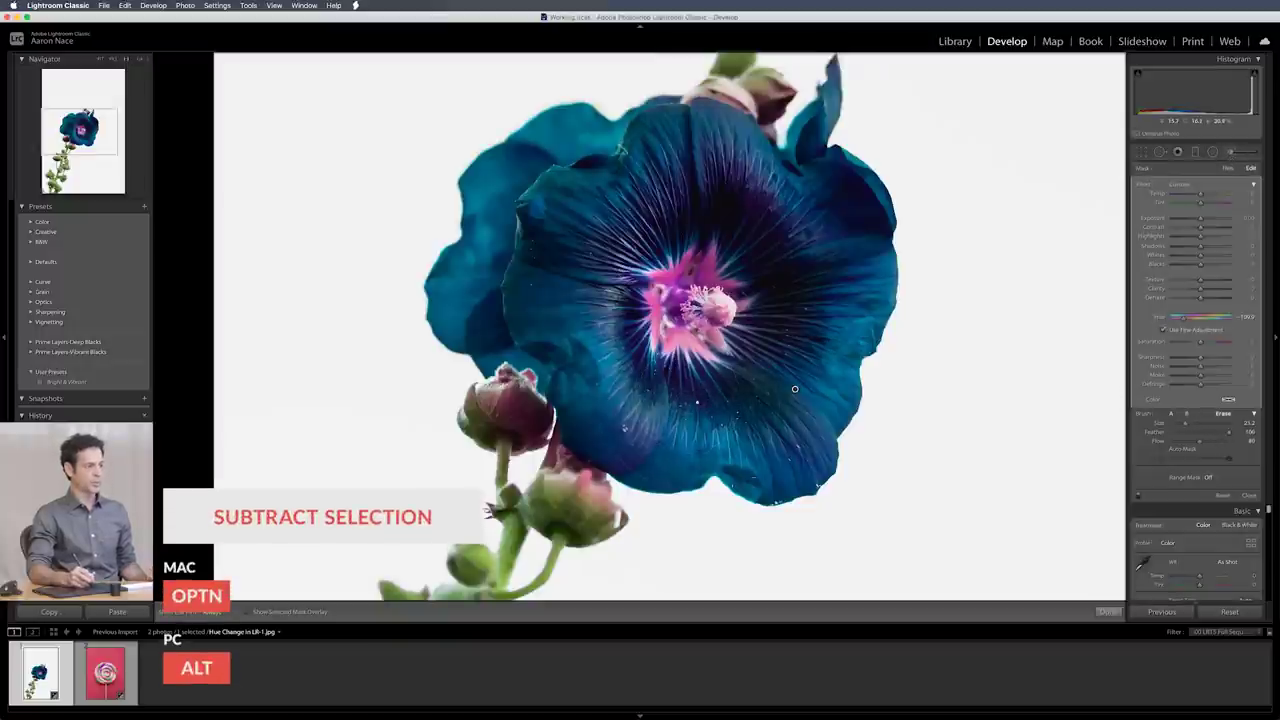
{"action": "mouse_move", "coordinate": [1185, 423]}
{"action": "left_mouse_down"}
{"action": "mouse_move", "coordinate": [1202, 432]}
{"action": "mouse_move", "coordinate": [1178, 423]}
{"action": "left_mouse_up"}
{"action": "left_click", "coordinate": [1182, 432]}
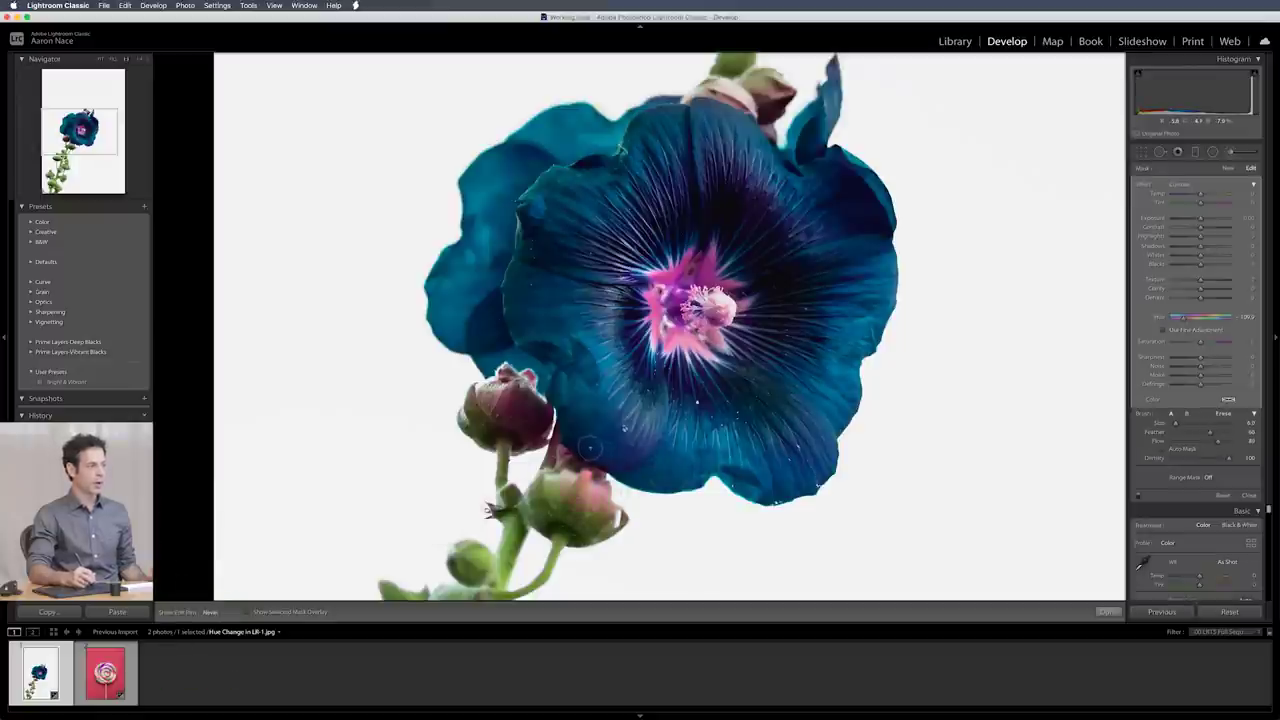
{"action": "left_click_drag", "start_coordinate": [586, 480], "coordinate": [598, 502]}
{"action": "key", "text": "h"}
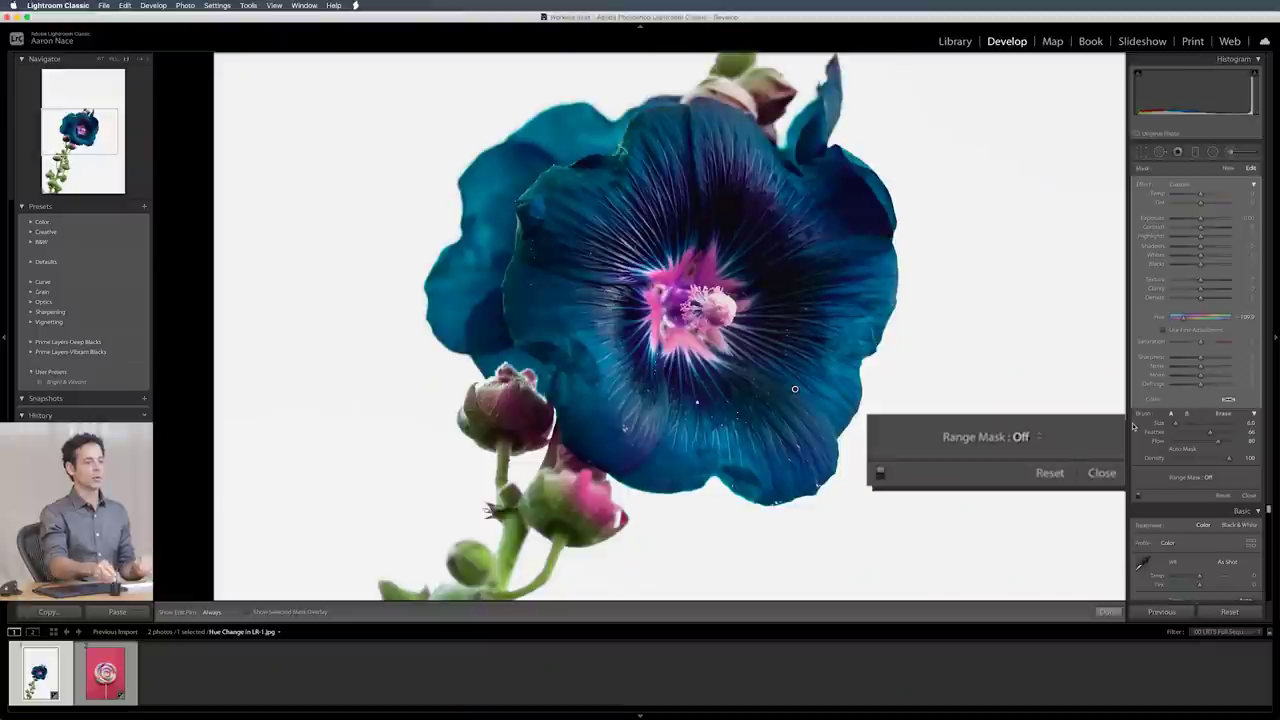
Set the brush mask's Range Mask to Color and sample the petal colour
{"action": "left_click", "coordinate": [1216, 479]}
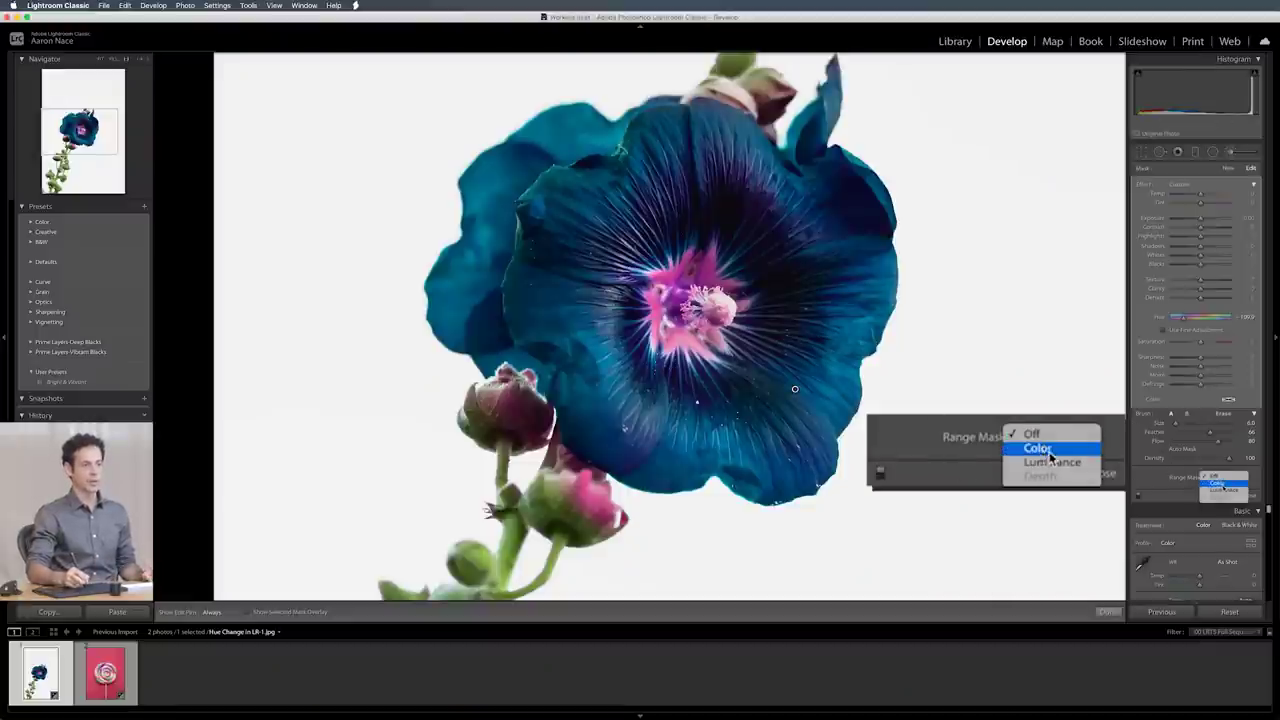
{"action": "left_click", "coordinate": [1218, 485]}
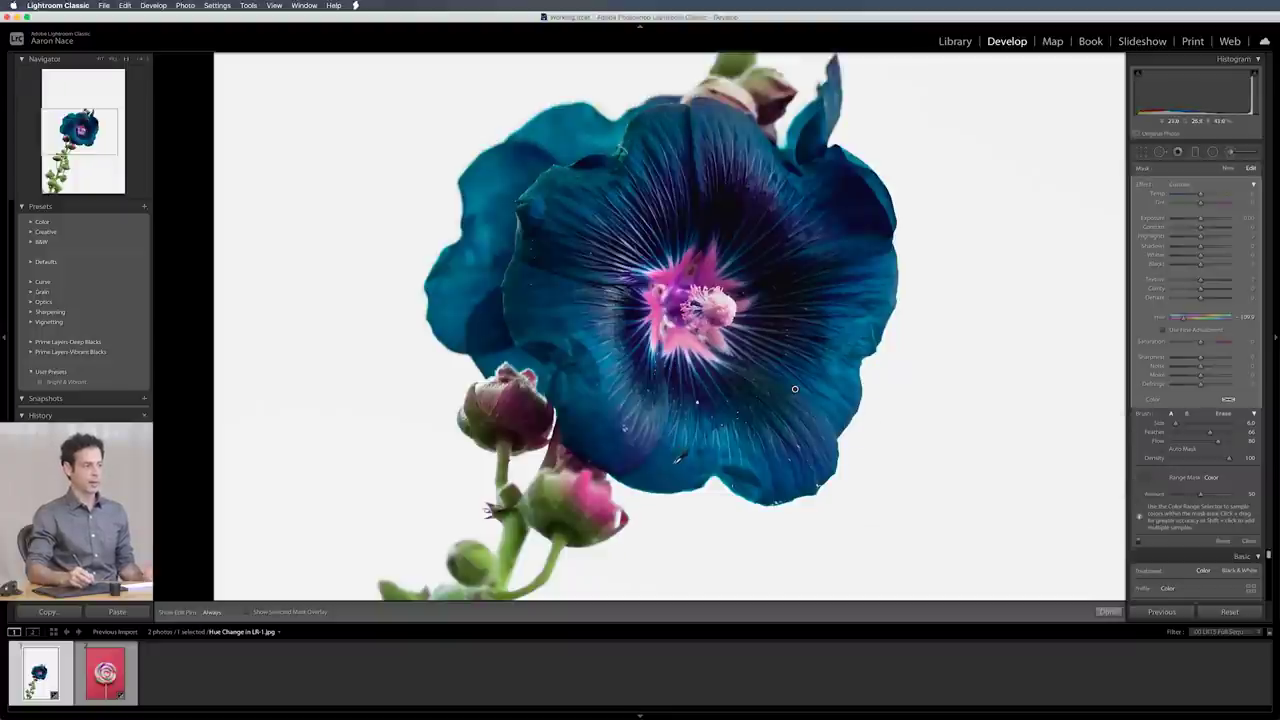
{"action": "left_click", "coordinate": [795, 389]}
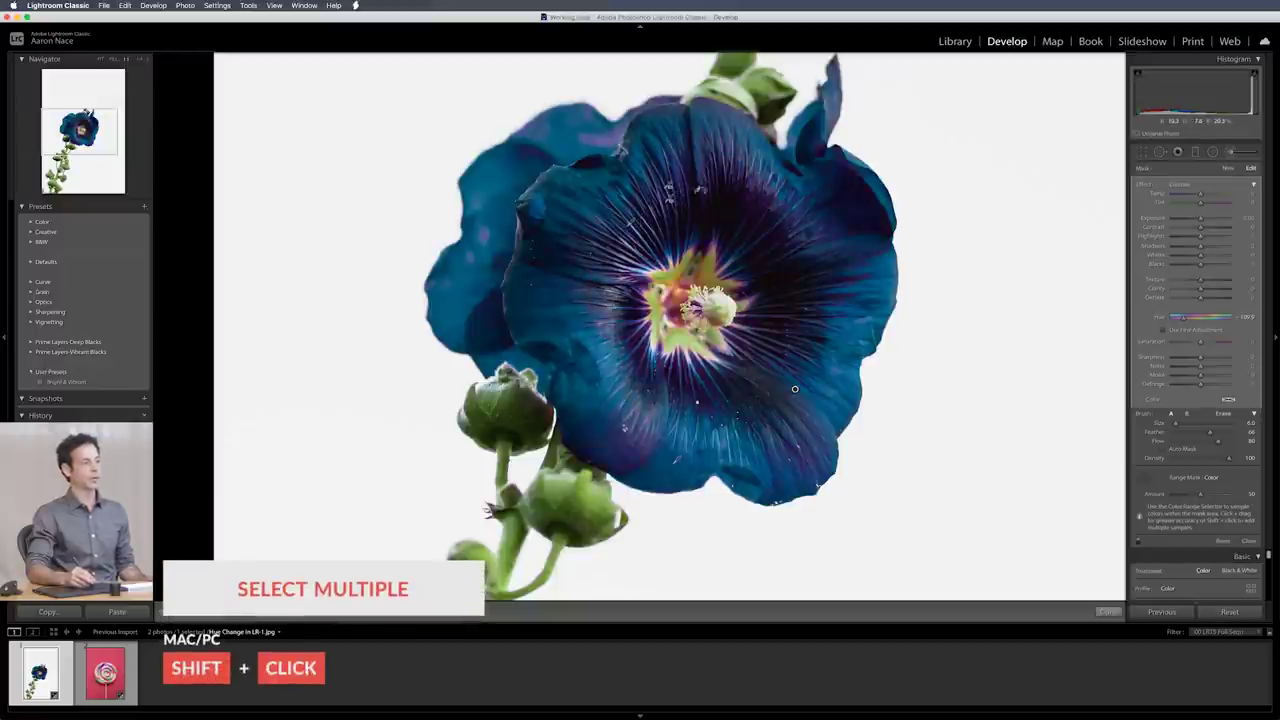
Add further colour samples to the range mask from the upper front petals and the lighter rear petals
{"action": "left_click", "coordinate": [734, 183], "text": "shift"}
{"action": "left_click", "coordinate": [672, 150], "text": "shift"}
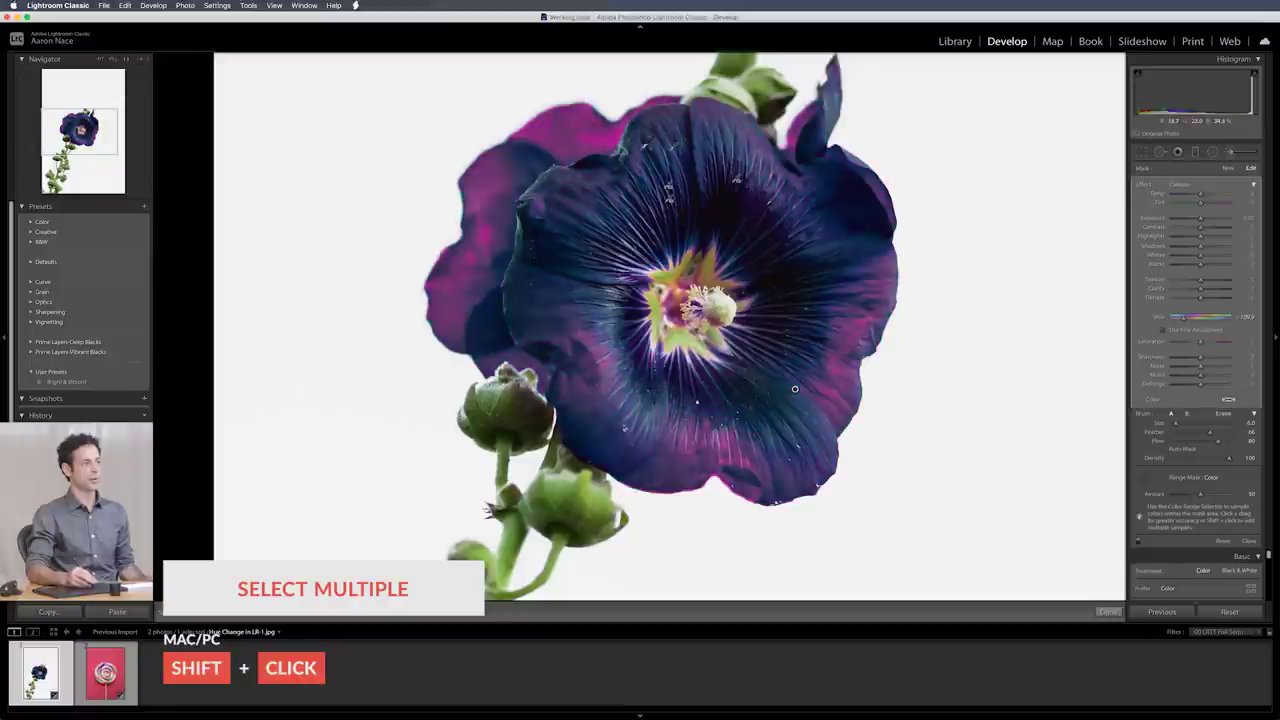
{"action": "left_click", "coordinate": [601, 135], "text": "shift"}
{"action": "left_click", "coordinate": [538, 152], "text": "shift"}
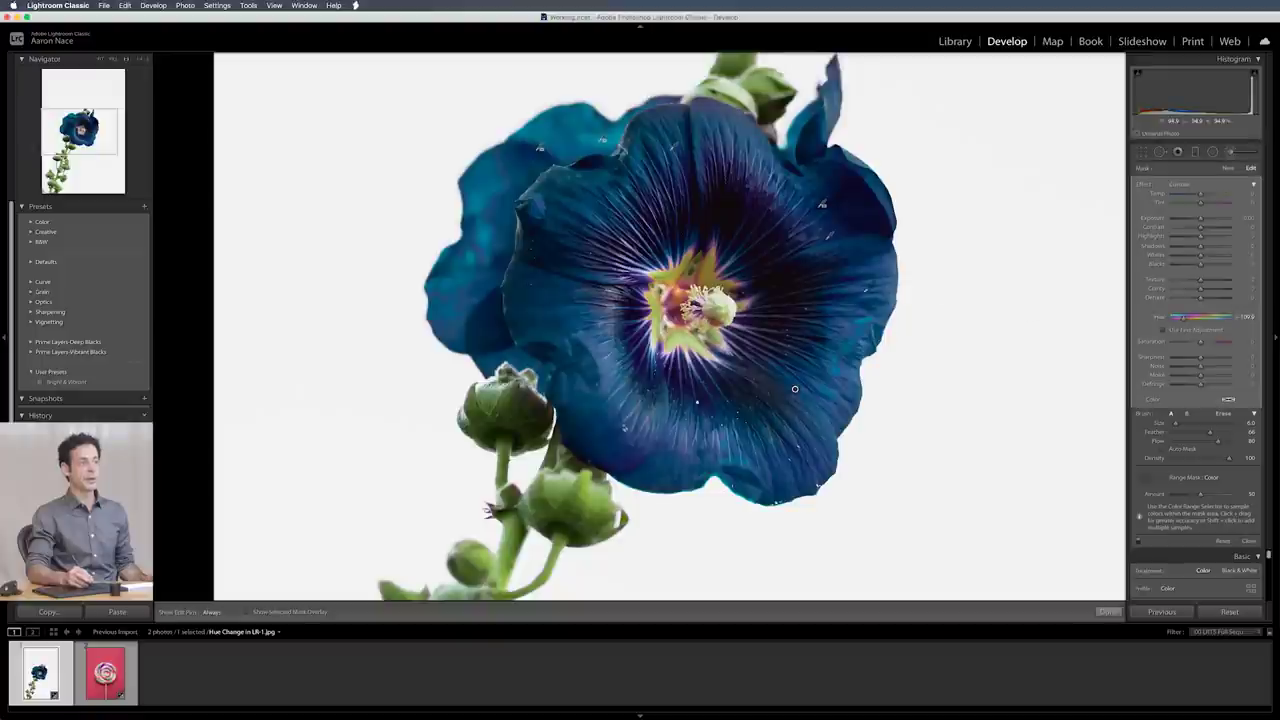
Try several hue shifts on the masked flower and settle on a deep violet-blue
{"action": "left_click_drag", "start_coordinate": [795, 388], "coordinate": [766, 428]}
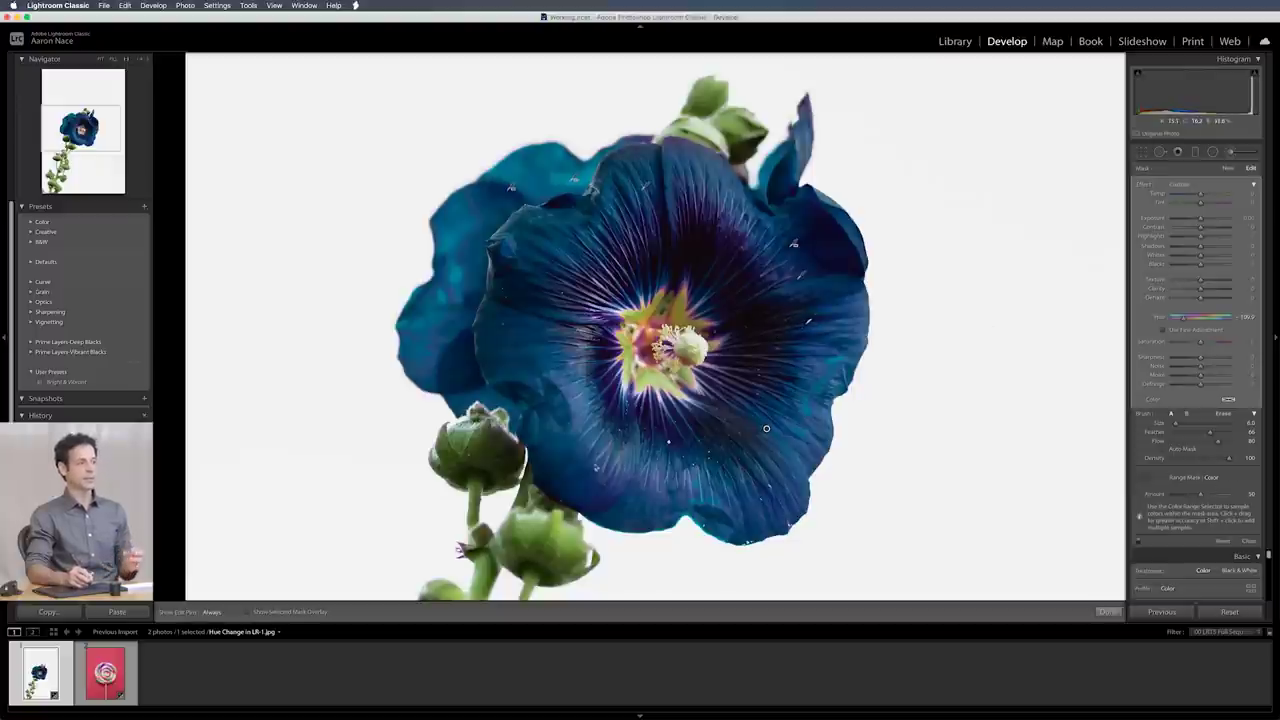
{"action": "left_click_drag", "start_coordinate": [1225, 317], "coordinate": [1169, 316]}
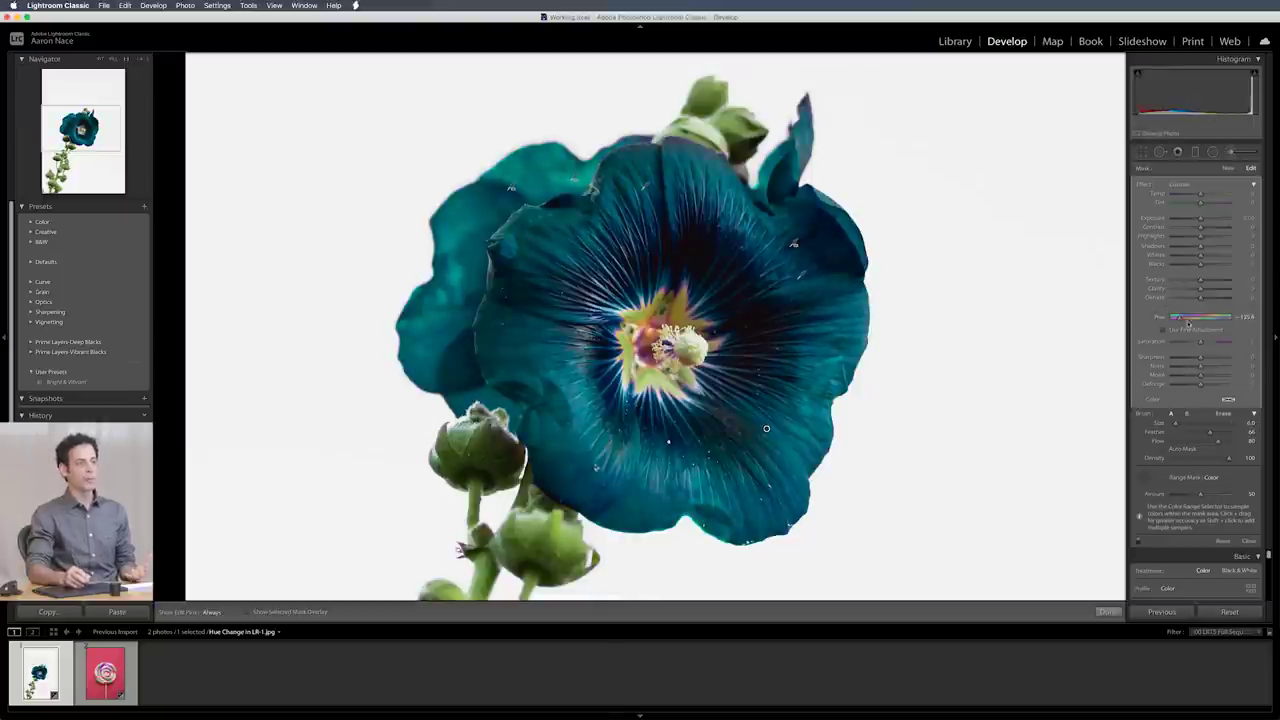
{"action": "mouse_move", "coordinate": [1179, 318]}
{"action": "left_mouse_down"}
{"action": "mouse_move", "coordinate": [1244, 317]}
{"action": "mouse_move", "coordinate": [1203, 311]}
{"action": "left_mouse_up"}
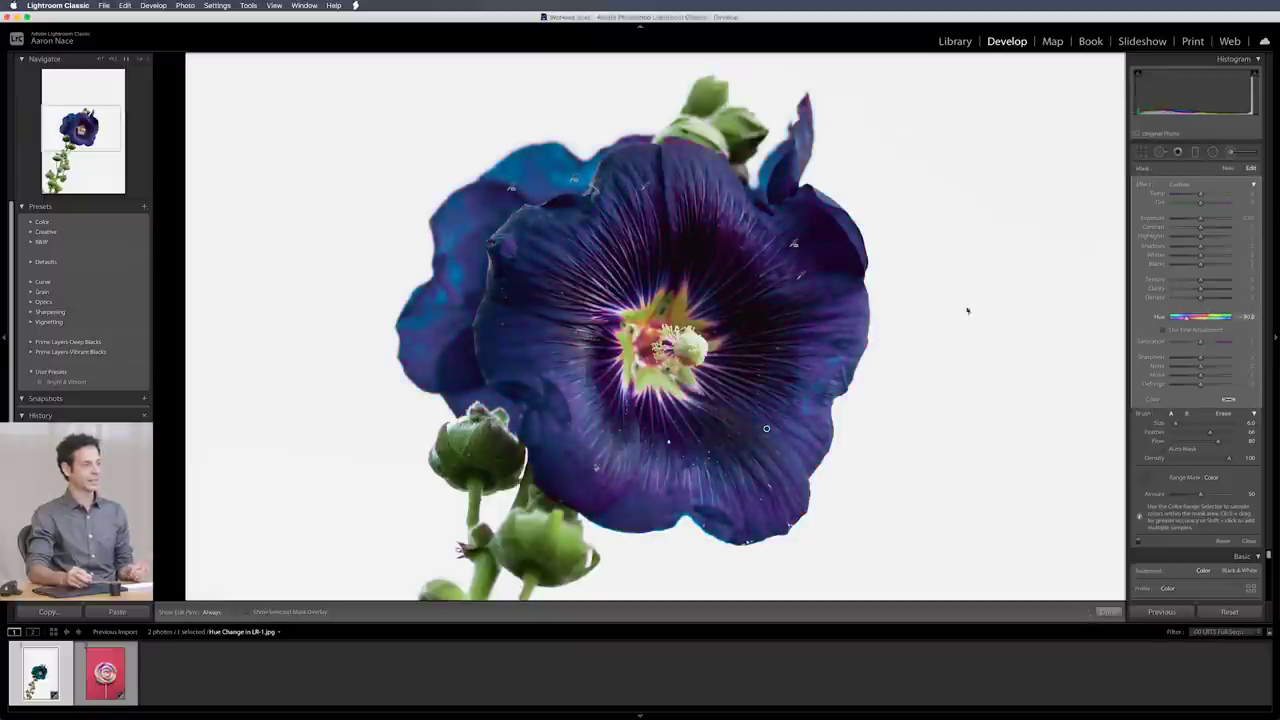